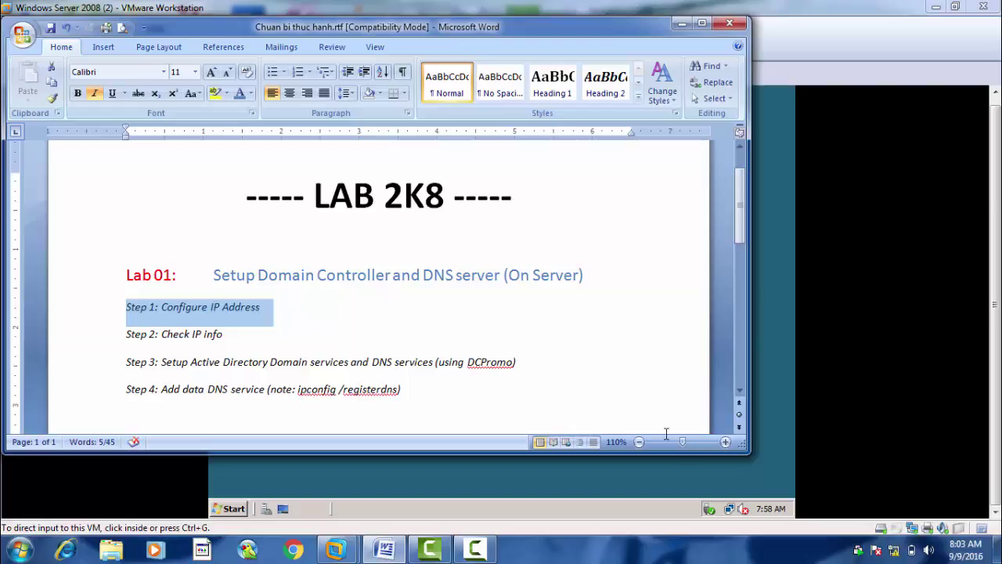
Switch to the Windows Server 2008 virtual machine and open its Network Connections from the Network and Sharing Center.
left_click(713, 476)
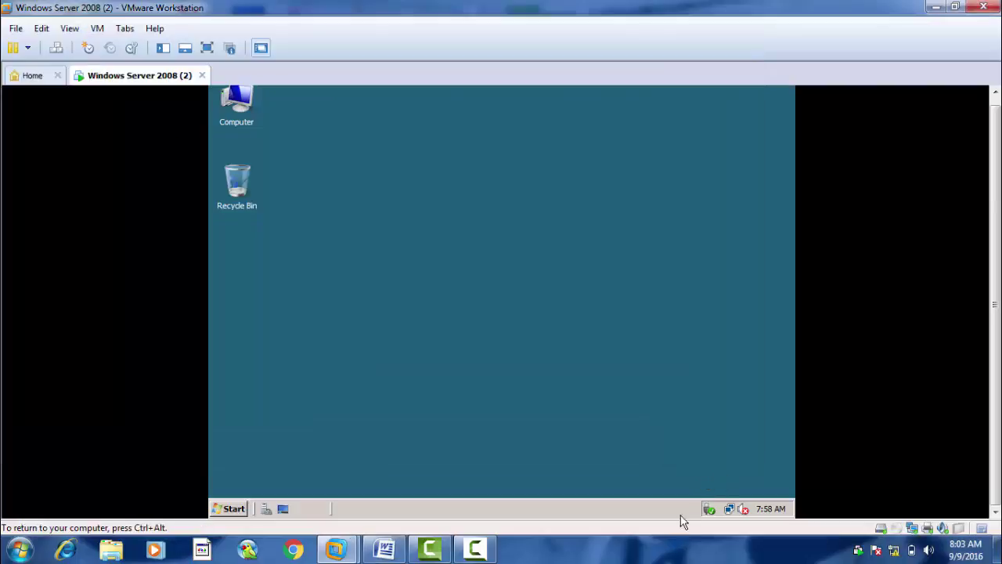
right_click(732, 509)
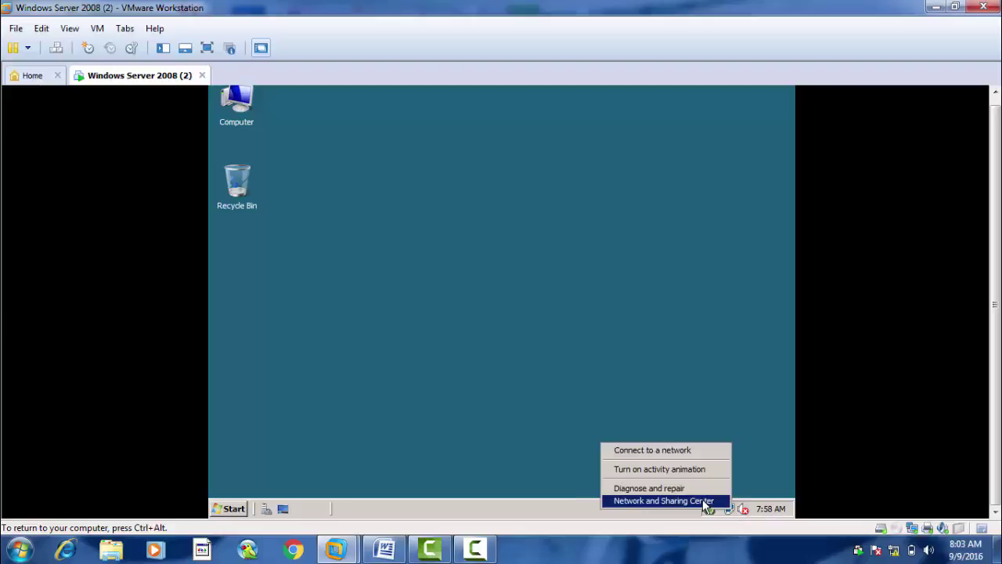
left_click(706, 500)
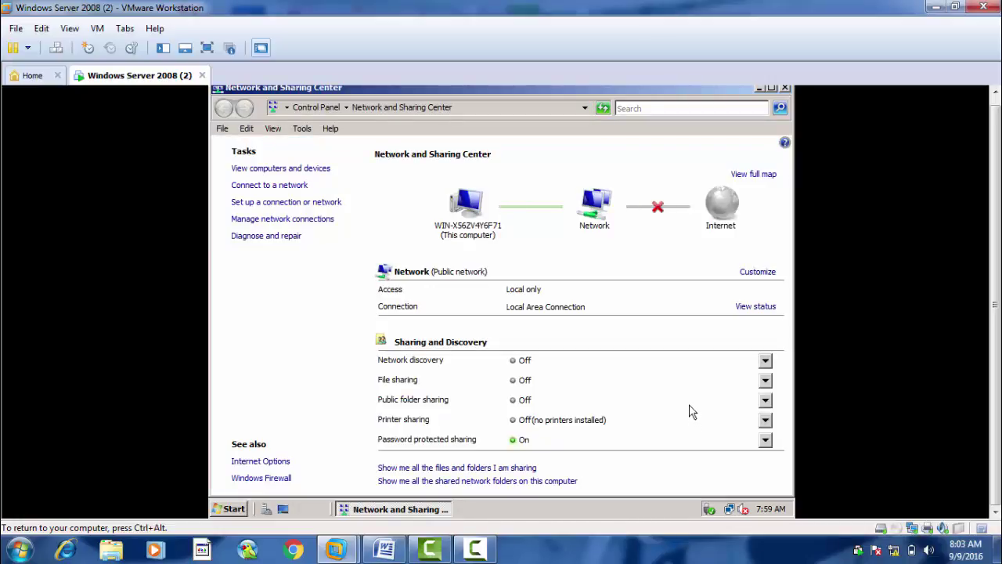
left_click(291, 222)
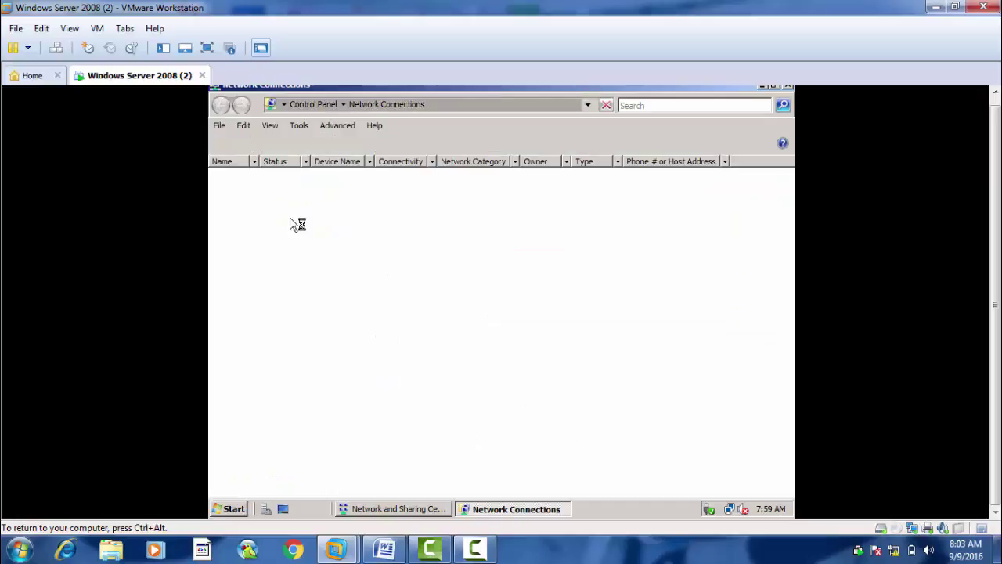
Open the properties of Local Area Connection, dismissing the host's color scheme prompt.
left_click(288, 212)
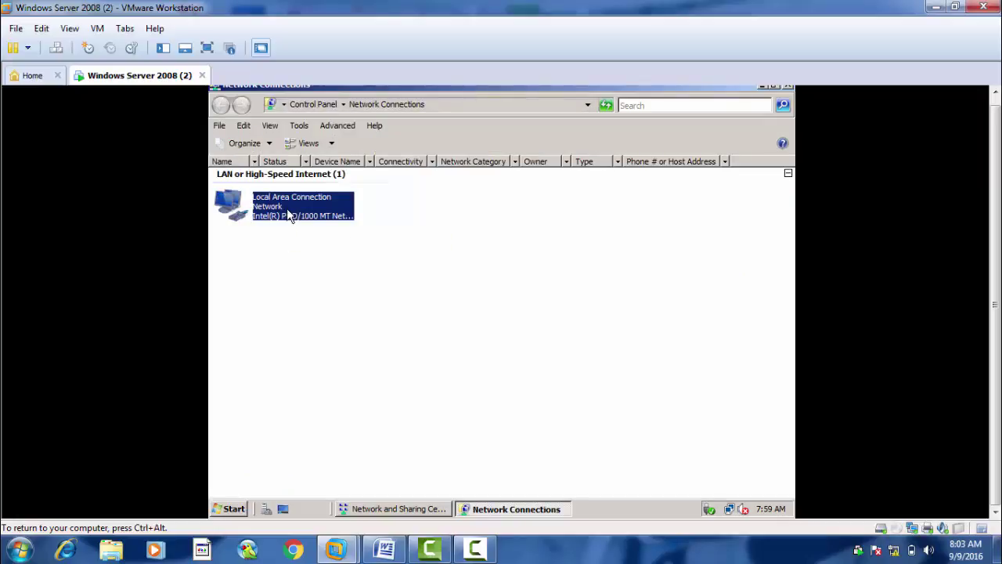
right_click(288, 215)
left_click(344, 322)
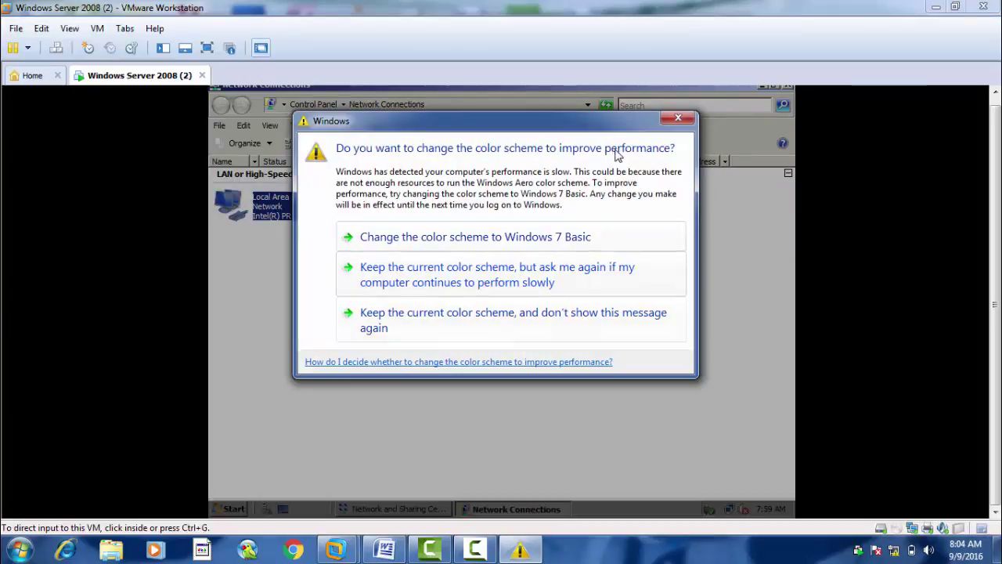
left_click(678, 118)
left_click(550, 332)
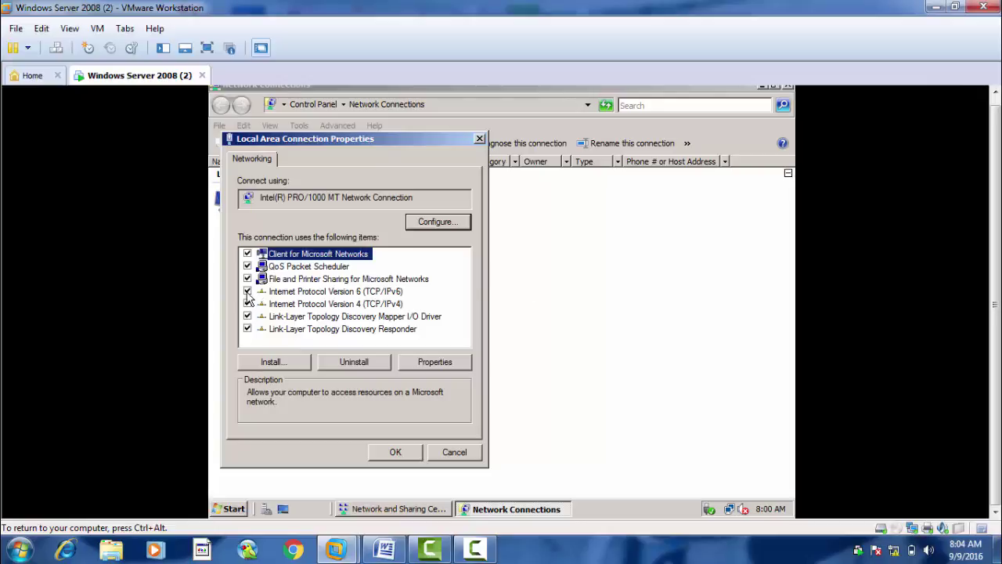
Disable Internet Protocol Version 6 for the connection and open the Internet Protocol Version 4 (TCP/IPv4) properties.
left_click(247, 292)
left_click(348, 305)
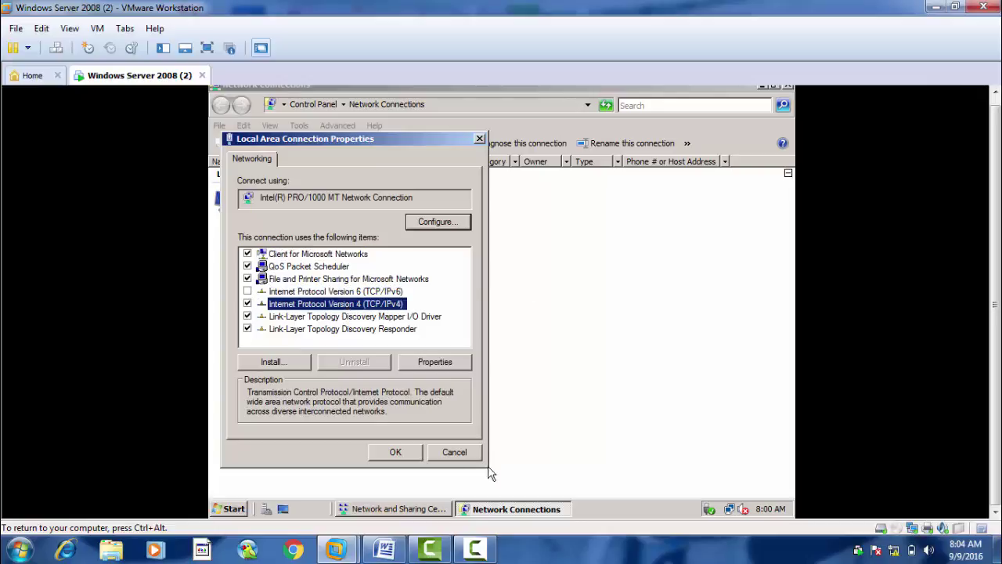
left_click(443, 363)
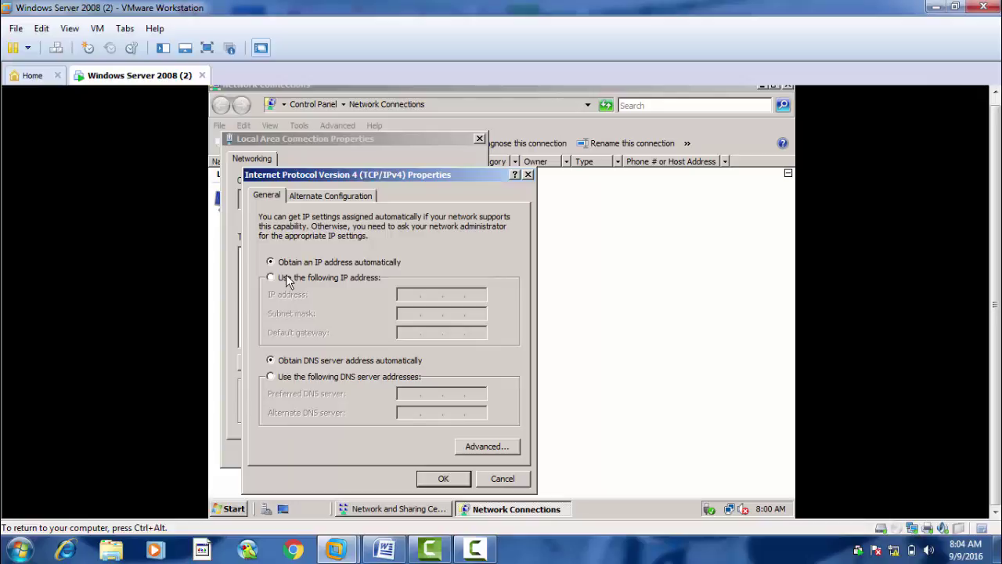
Assign the static IP address 192.168.1.1 with subnet mask 255.255.255.0.
left_click(274, 277)
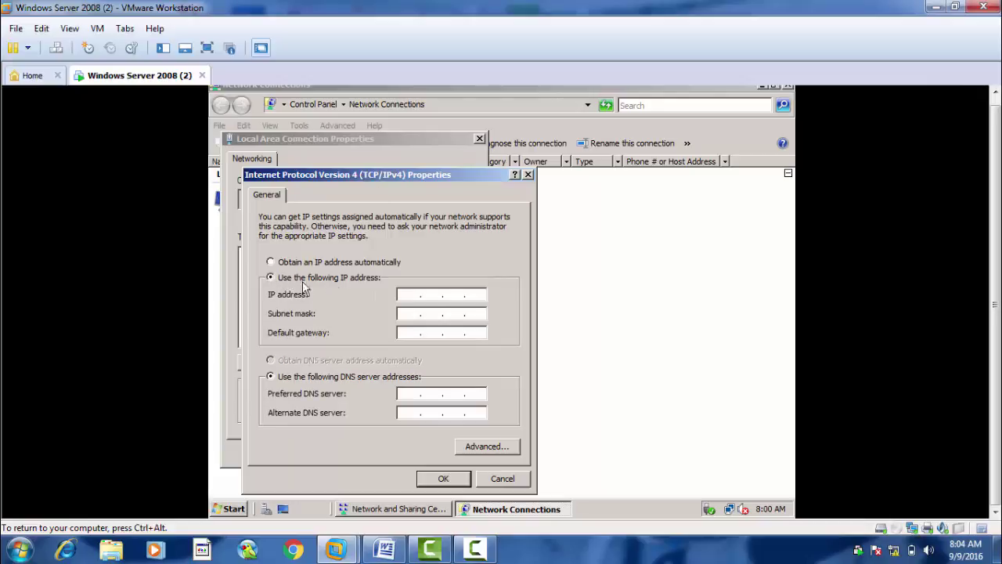
left_click(407, 297)
type("192.168.1.1")
left_click(463, 314)
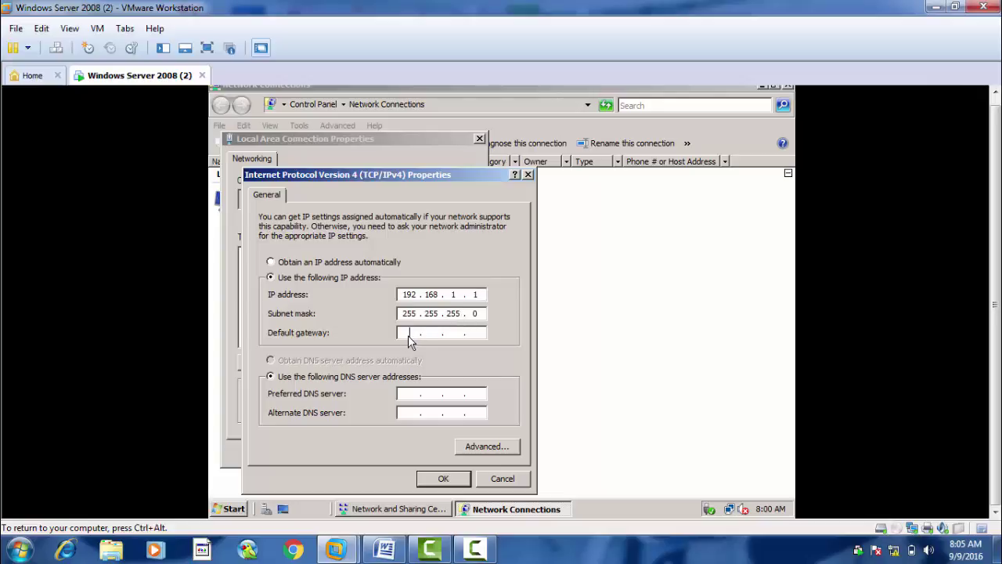
Set both the default gateway and preferred DNS server to 192.168.1.1, apply the IPv4 settings and close the connection properties.
type("192 . 168 . 1 . 1")
left_click(415, 399)
type("1922001681")
double_click(483, 335)
type("2")
key("BackSpace")
type("1")
left_click(443, 479)
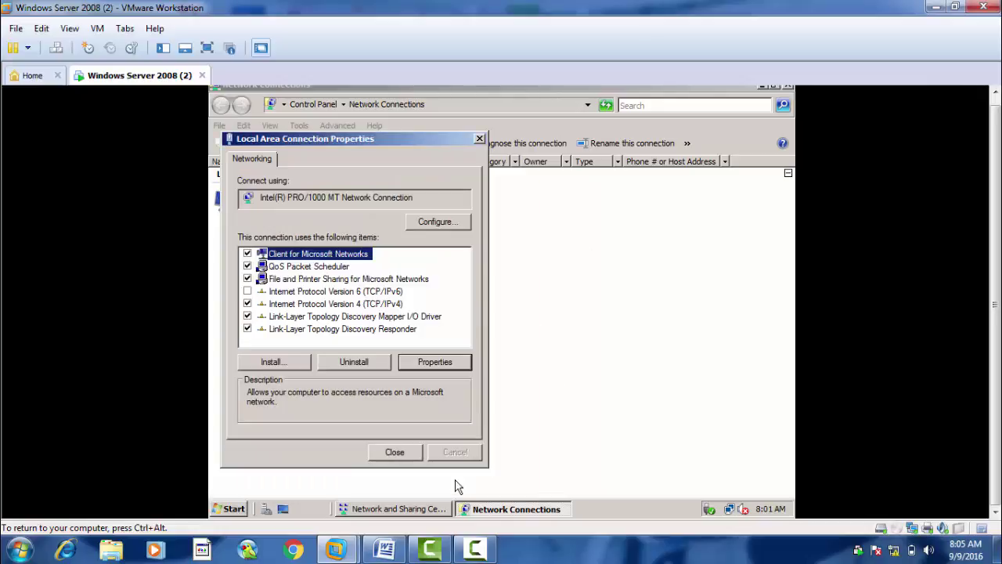
left_click(401, 458)
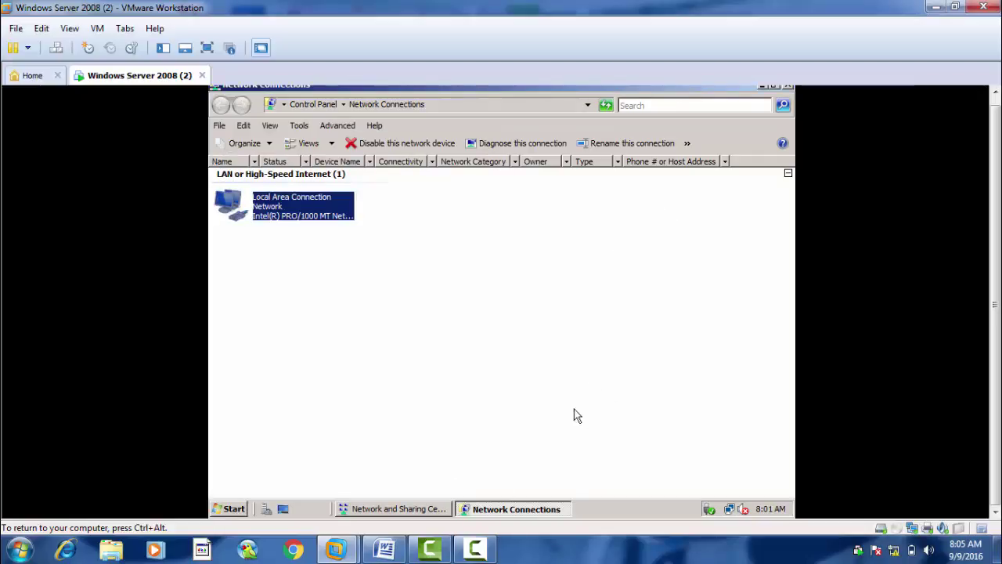
Switch to the Word lab notes, highlight the "Step 2: Check IP info" line, and return to the virtual machine.
left_click(386, 551)
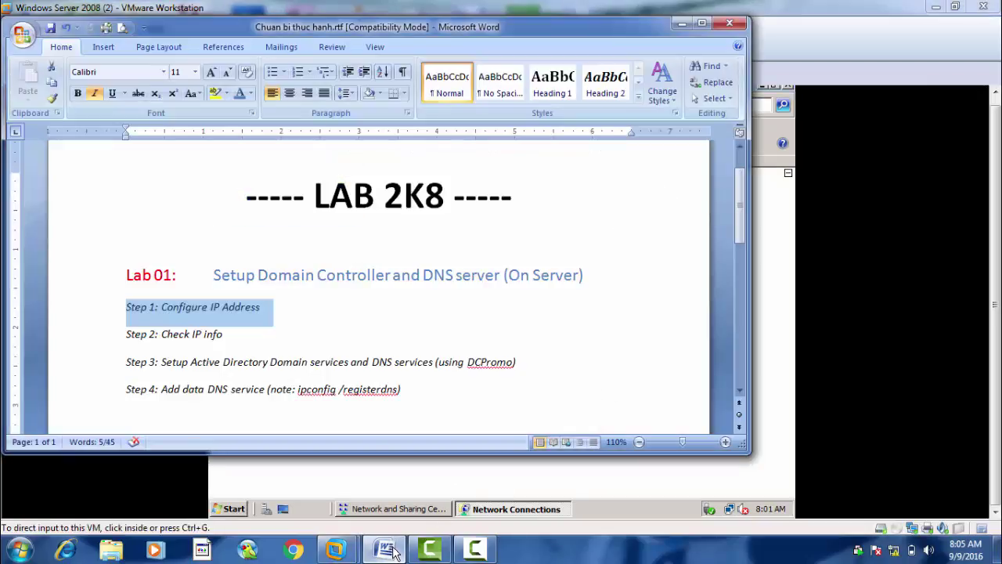
left_click_drag(225, 336, 127, 338)
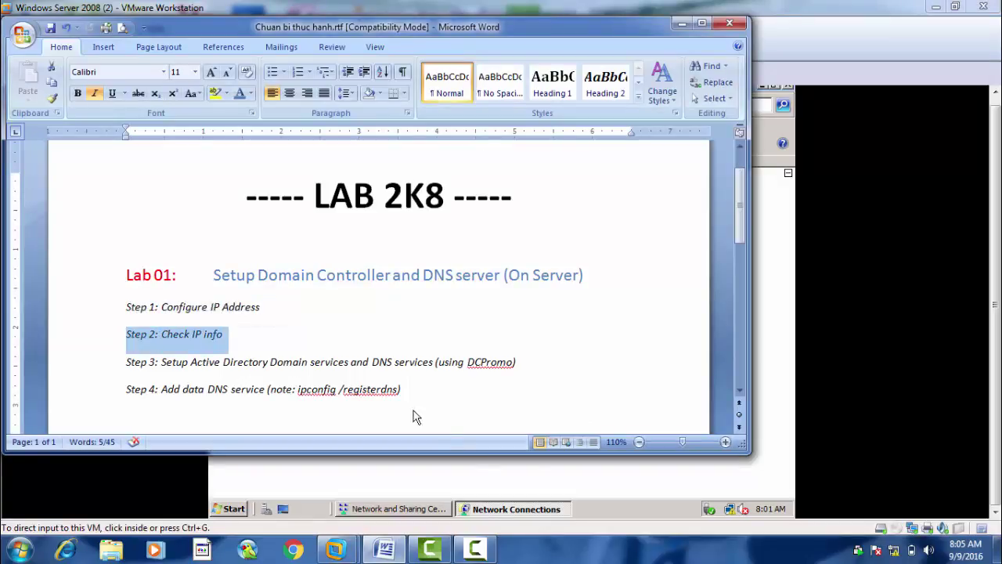
left_click(594, 478)
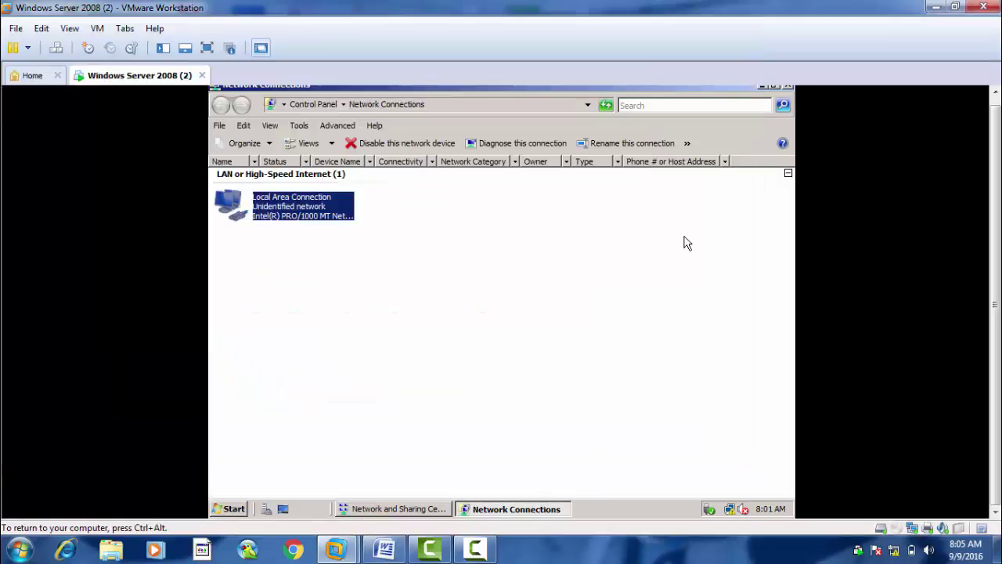
Refresh the Network Connections view and close both network windows.
right_click(404, 250)
left_click(452, 305)
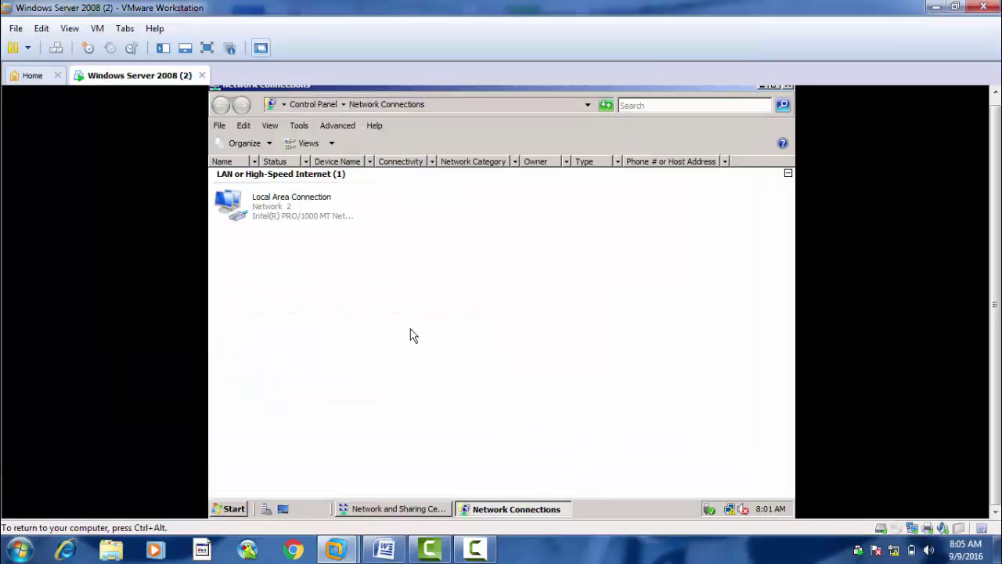
left_click(789, 92)
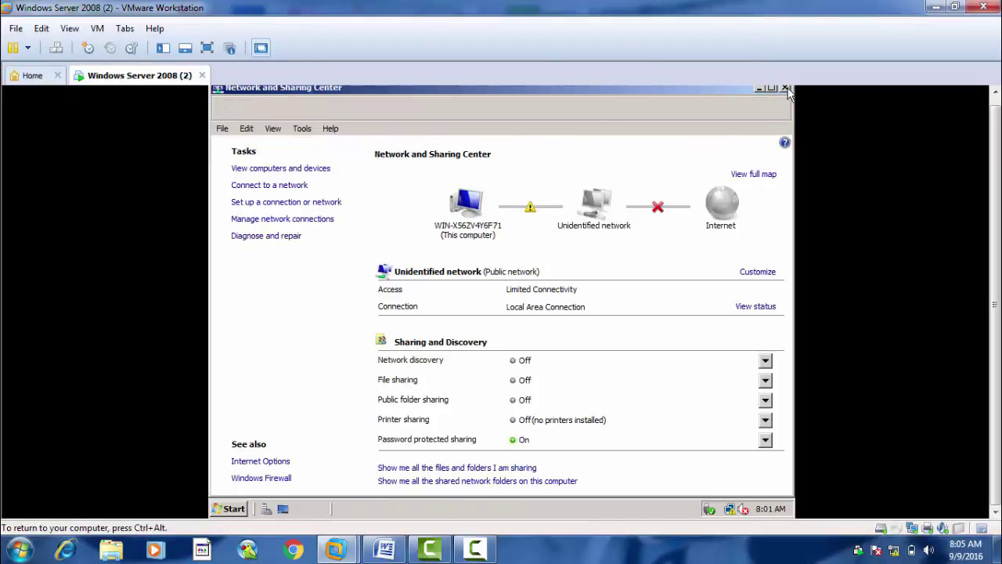
left_click(786, 89)
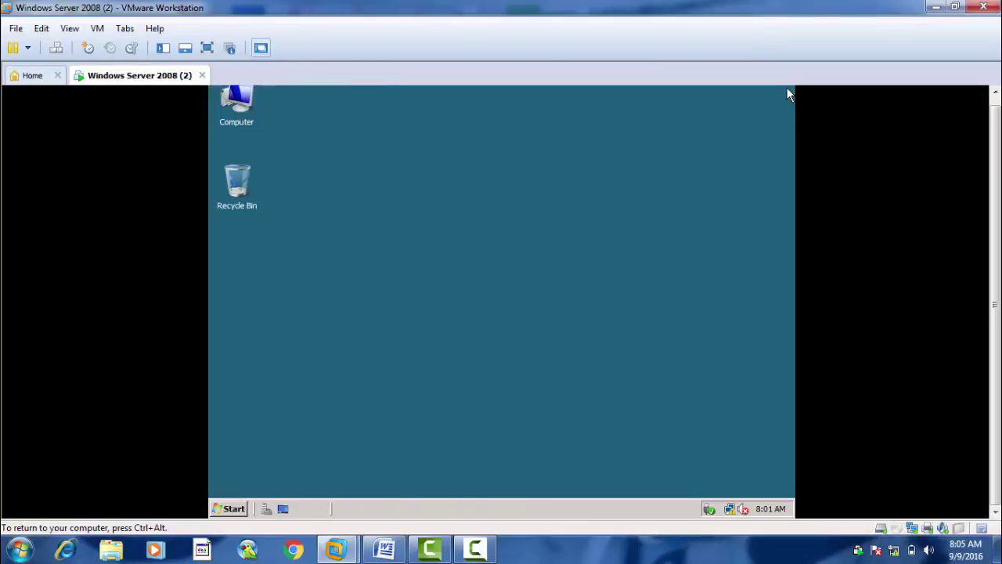
Check the server's IP configuration by running ipconfig /all in a command prompt, and close the prompt.
left_click(231, 509)
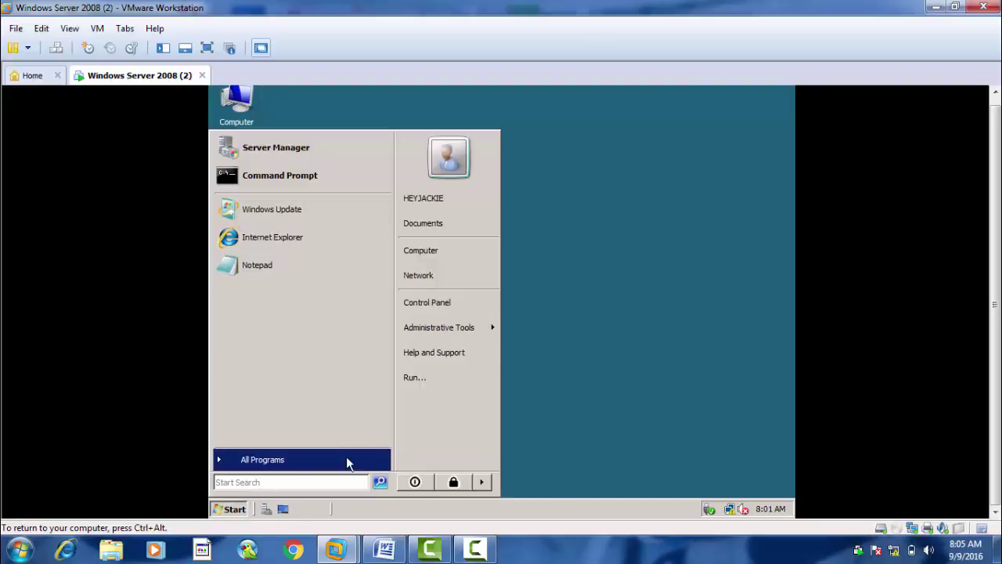
left_click(429, 377)
type("cmd")
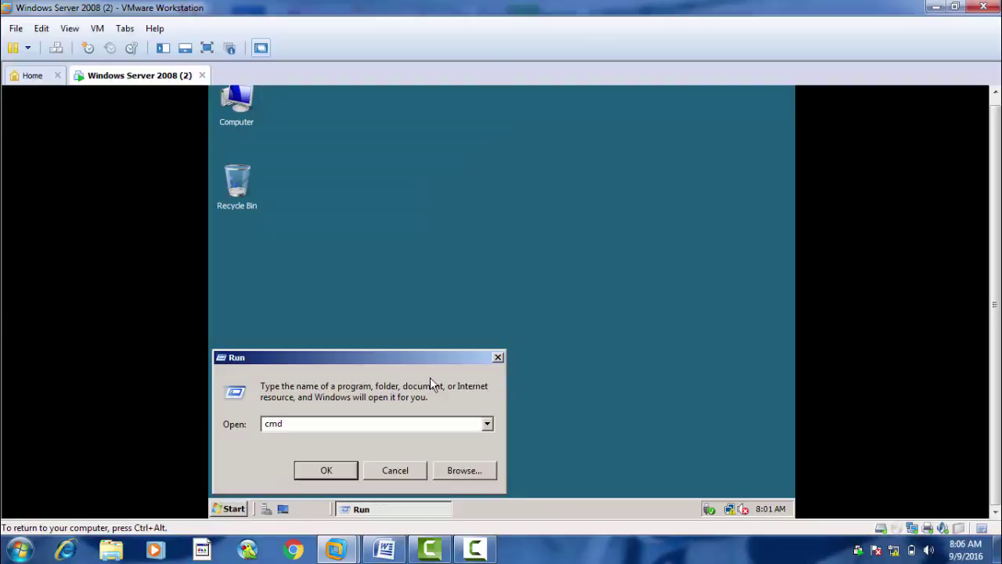
key("Return")
type("ipcon")
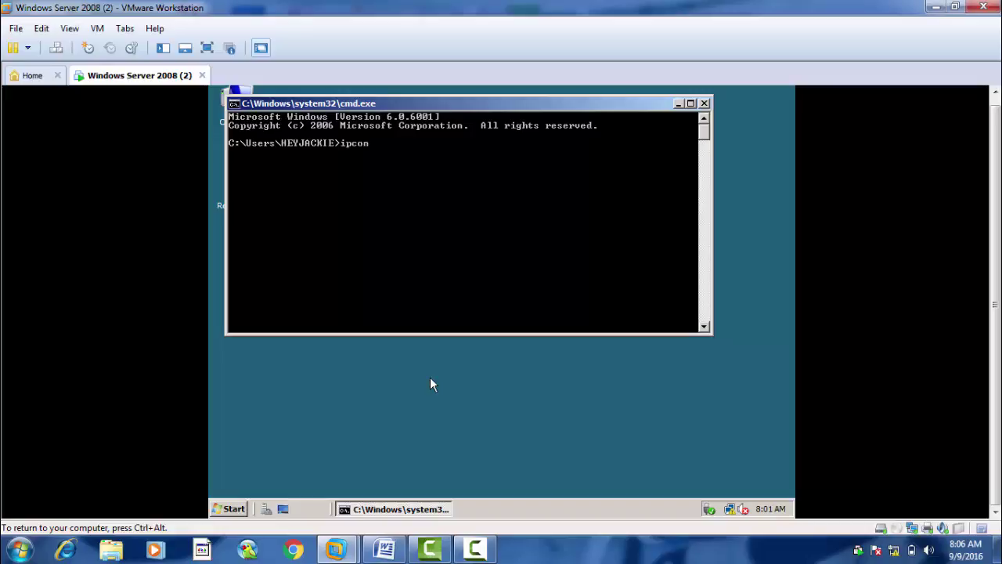
type("fig /all")
key("Return")
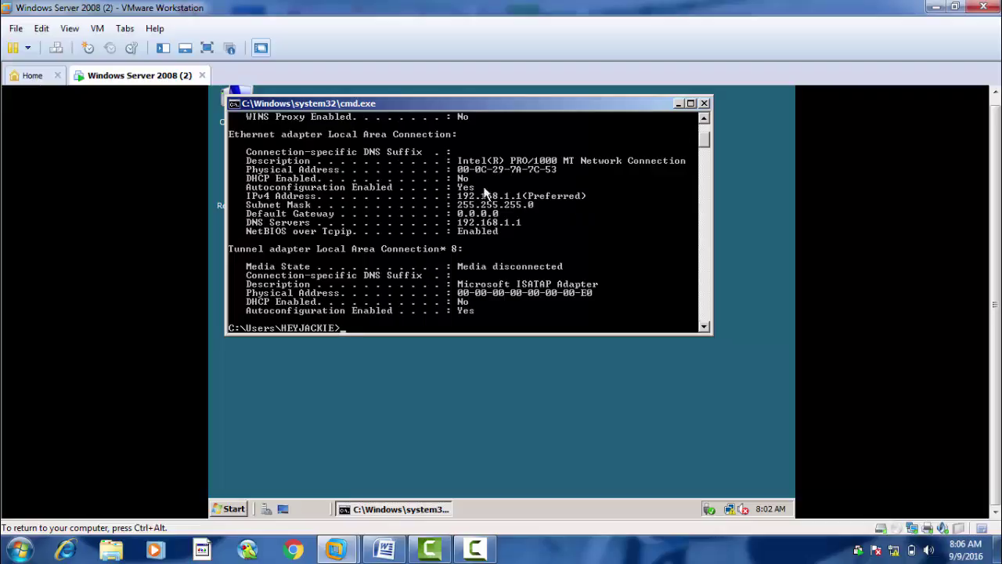
left_click(703, 103)
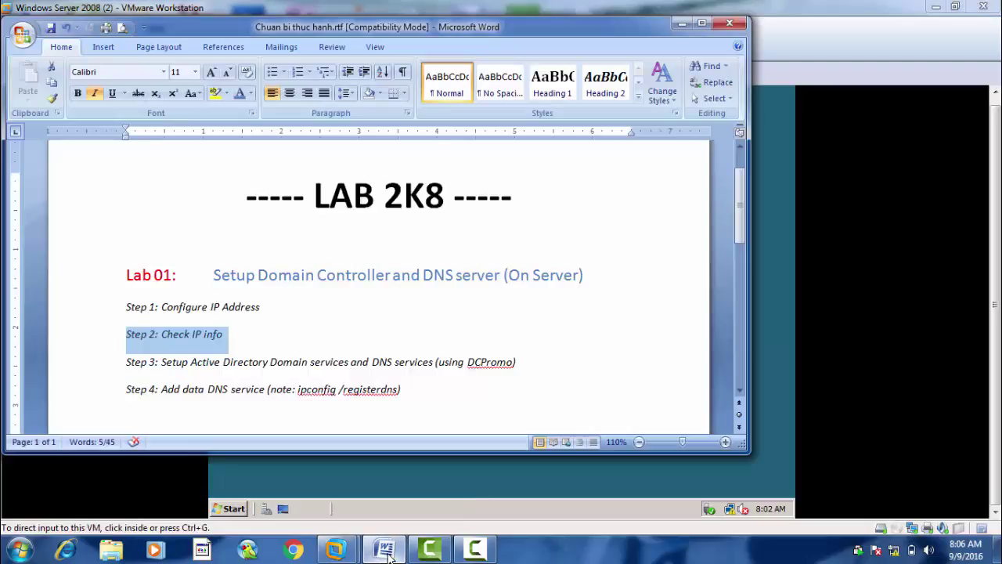
Highlight the Step 3 text about Active Directory Domain services and DNS services in the Word notes, and minimize Word.
left_click(395, 551)
left_click(163, 364)
left_click_drag(173, 368, 519, 380)
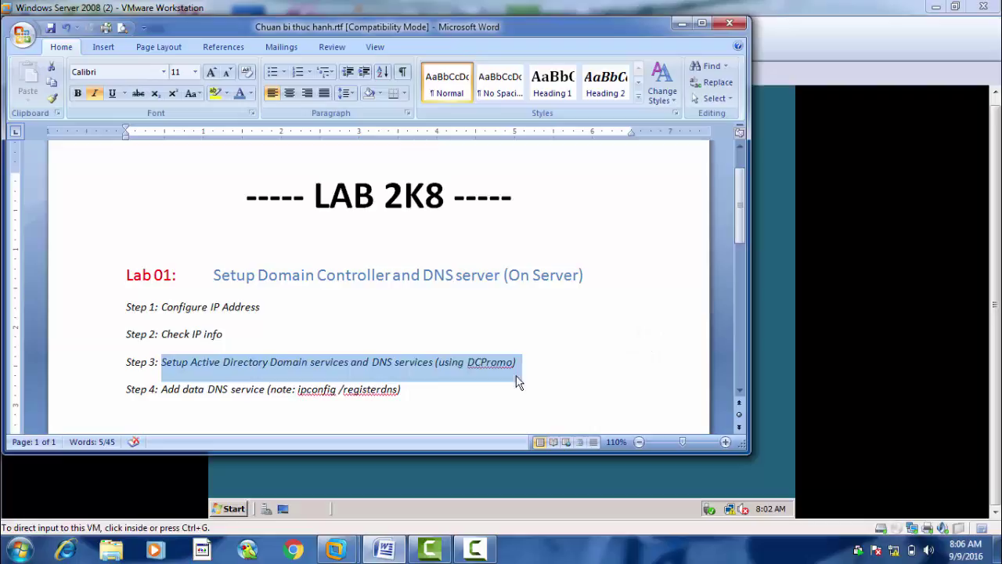
left_click(681, 26)
Launch the Active Directory Domain Services Installation Wizard on the server by running dcpromo.
left_click(228, 509)
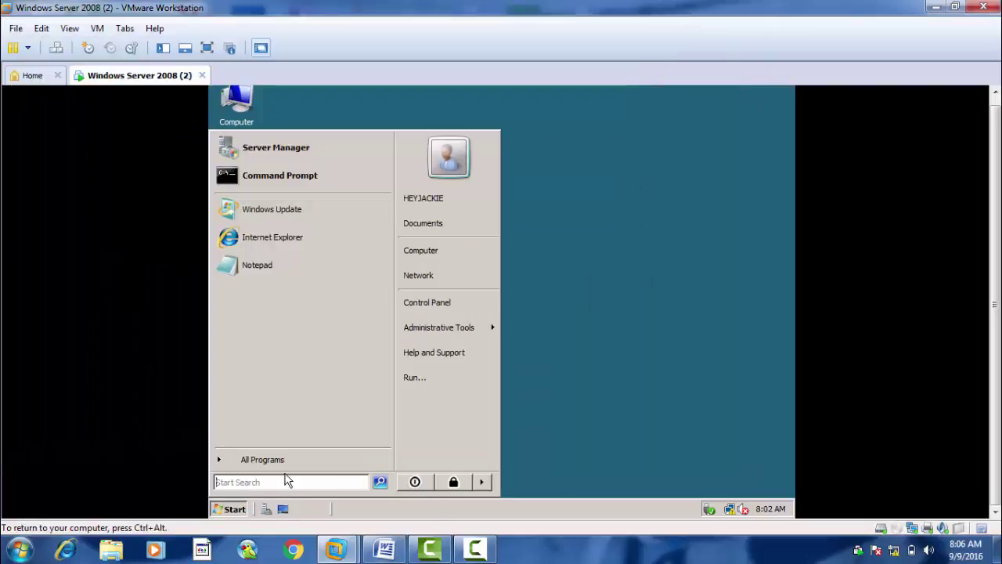
left_click(443, 377)
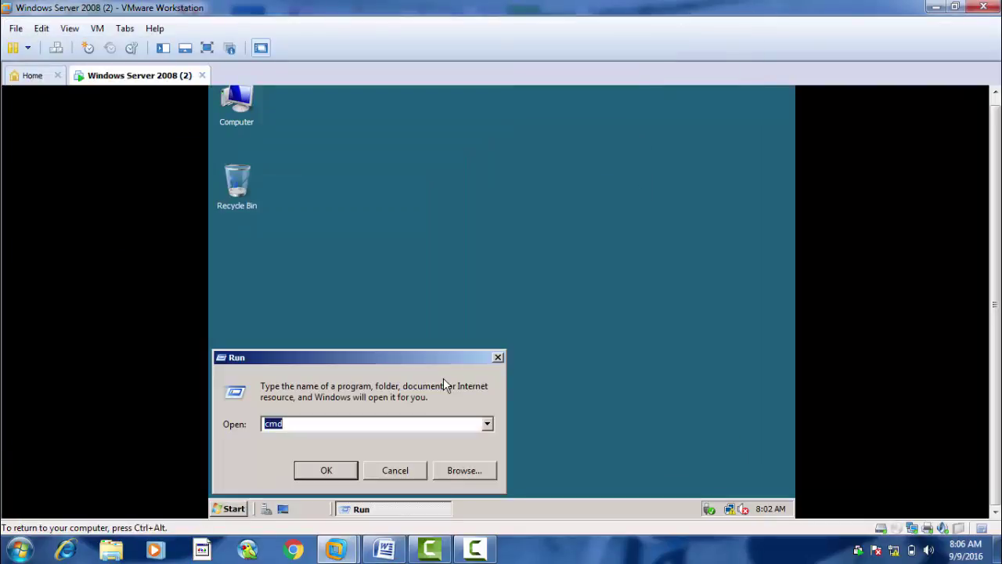
type("dcpromo")
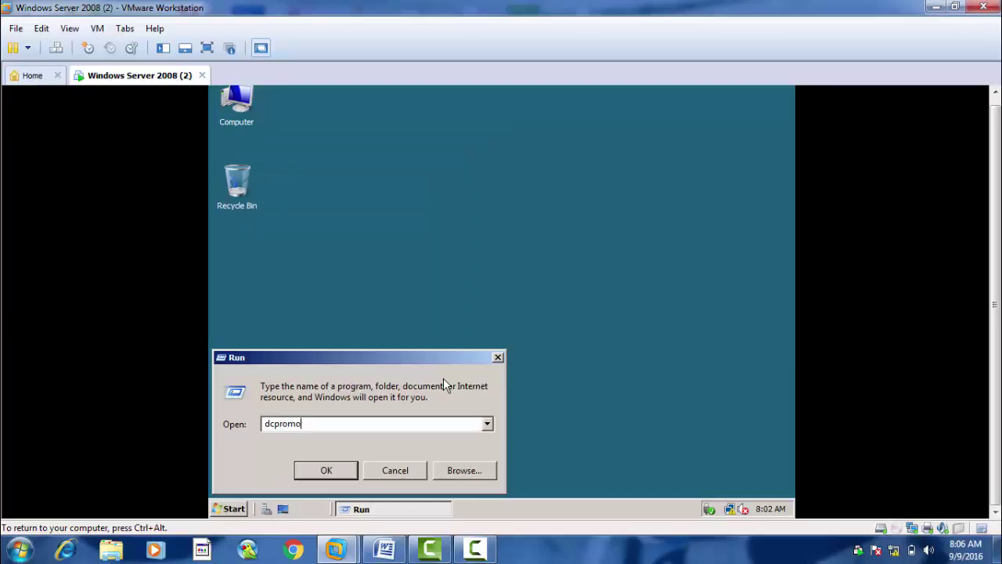
key("Return")
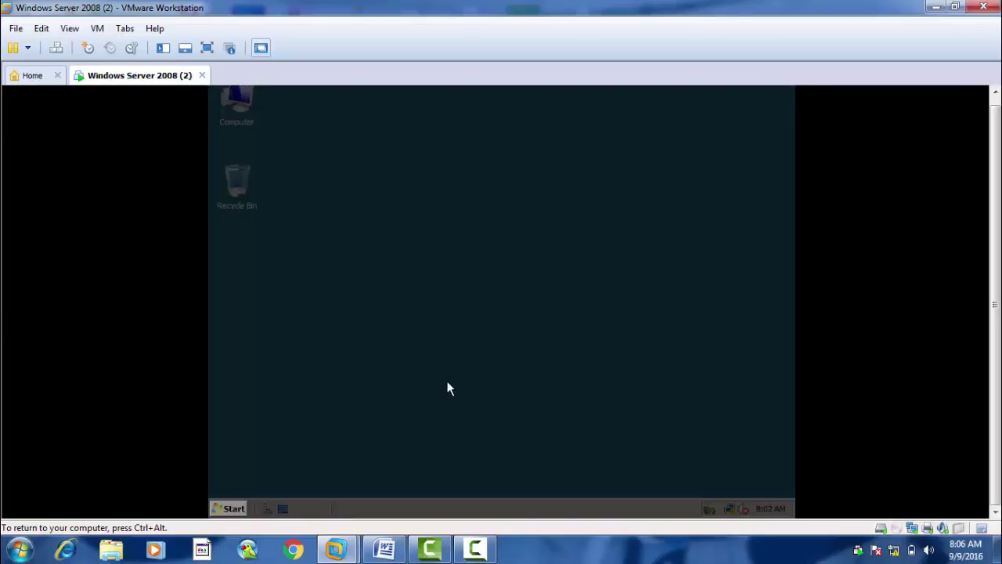
In the wizard, use advanced mode installation and try to continue with creating a new domain in a new forest, dismissing the color scheme prompt.
left_click(415, 455)
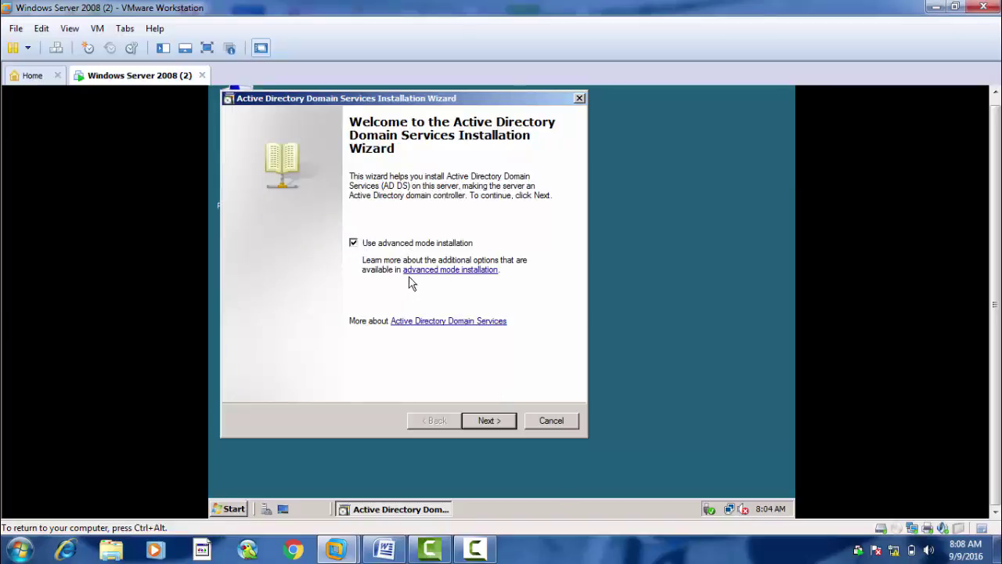
left_click(488, 420)
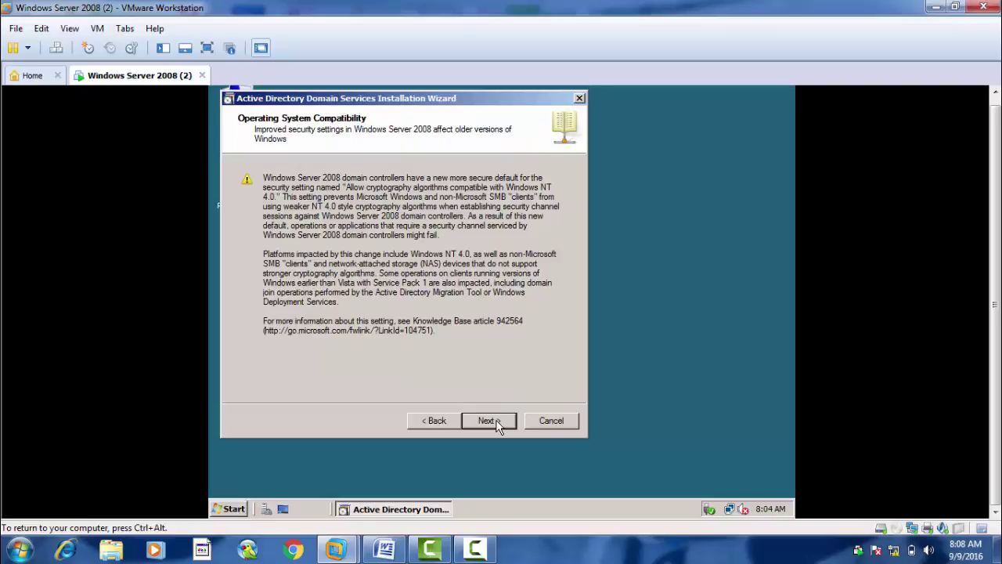
left_click(489, 420)
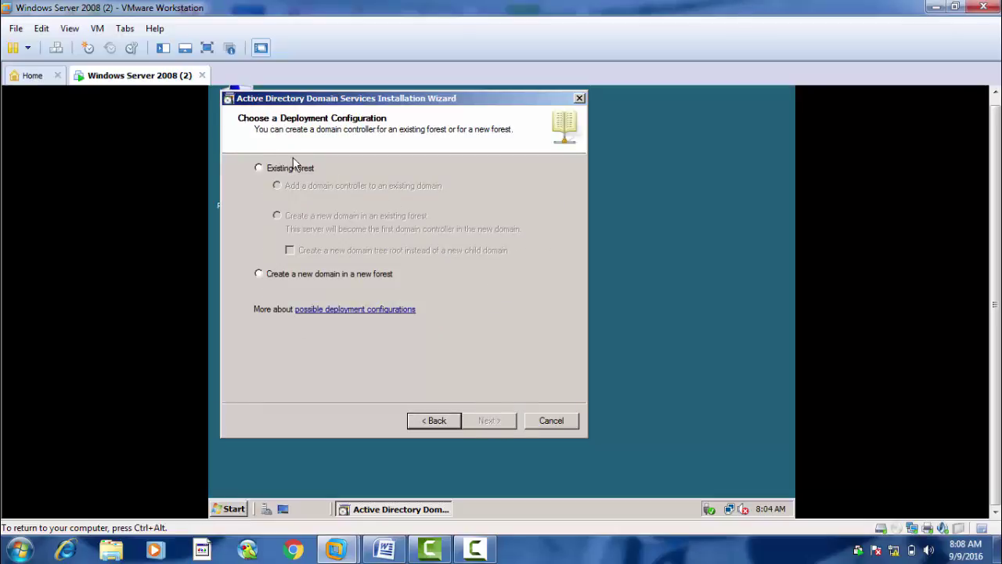
left_click(259, 275)
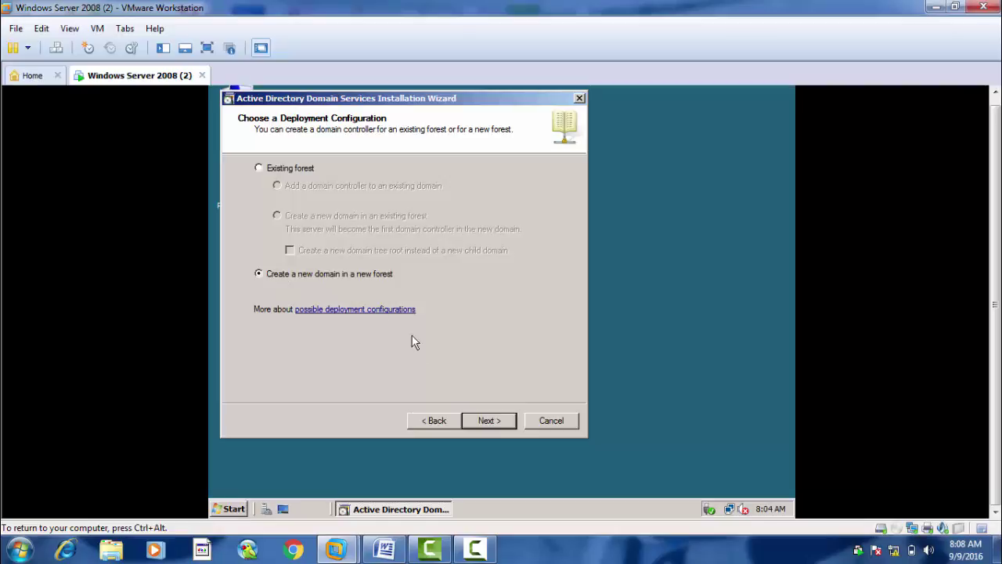
left_click(501, 421)
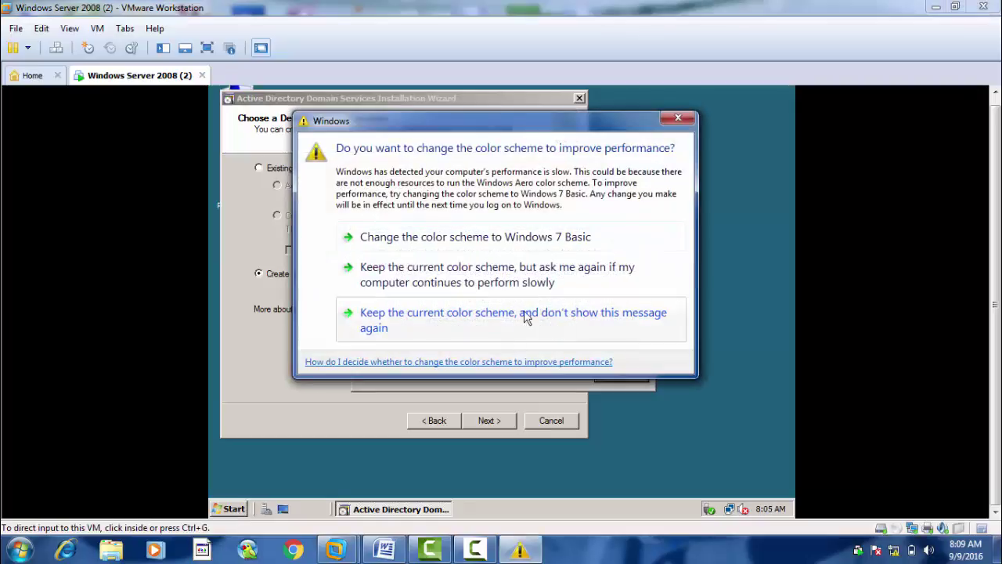
left_click(678, 118)
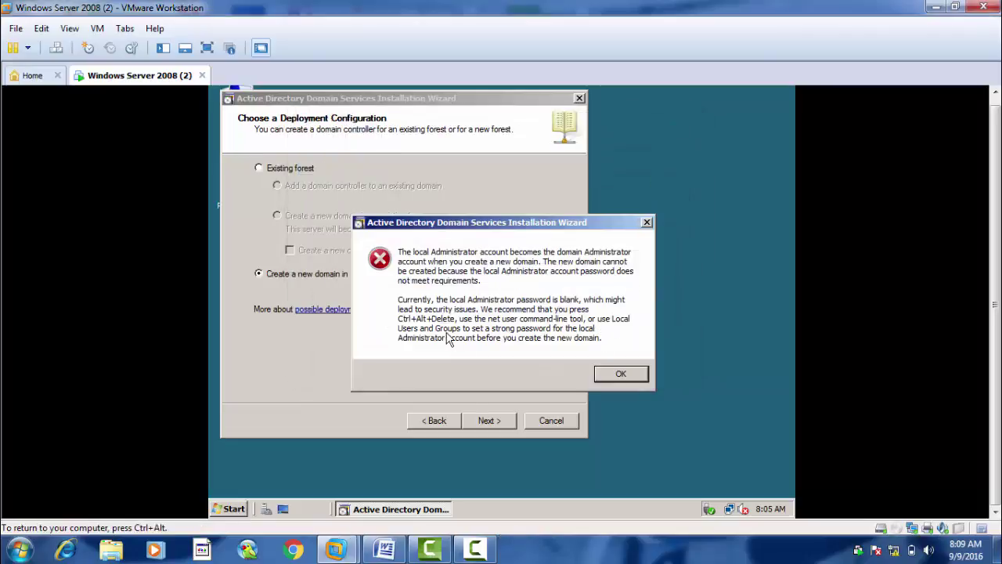
Change the logged-on account's password from the server's security screen, and retry continuing with a new domain in a new forest.
left_click(624, 375)
left_click(498, 420)
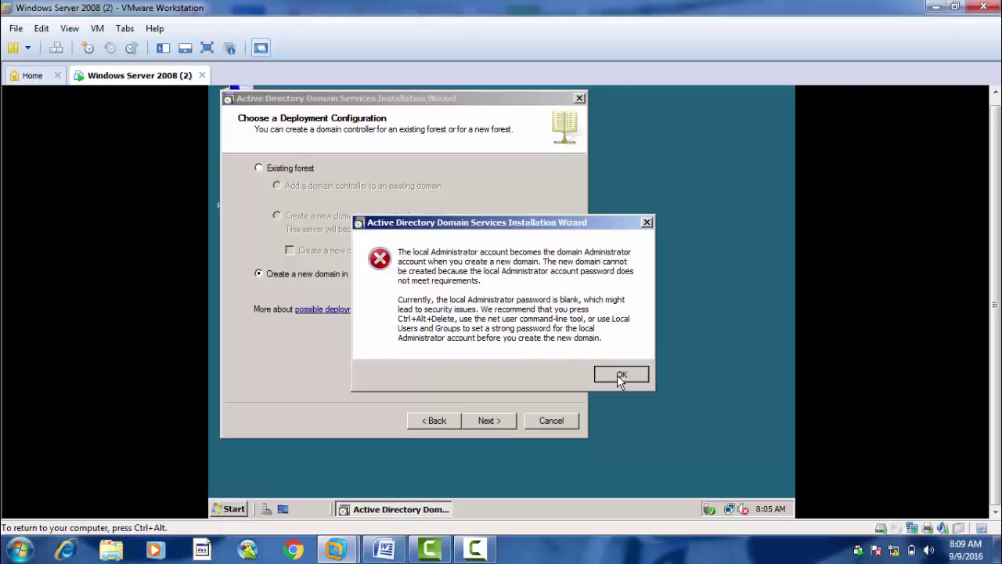
left_click(620, 375)
key("ctrl+alt+Insert")
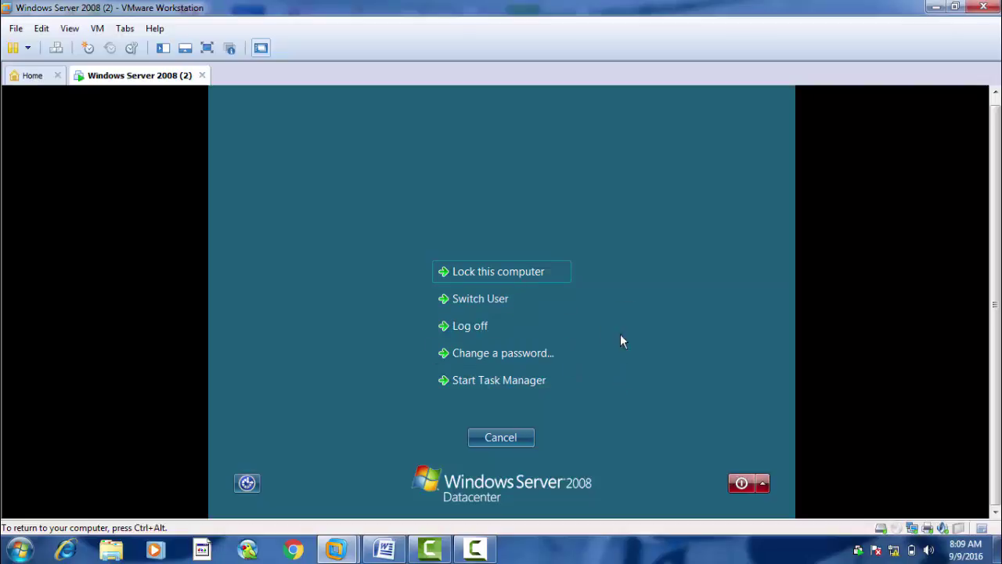
left_click(529, 357)
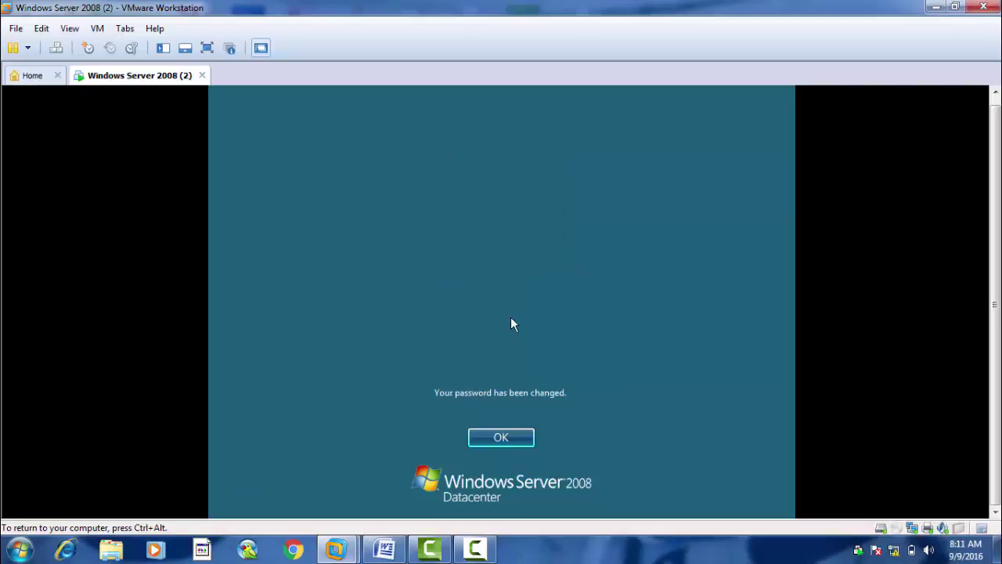
left_click(522, 440)
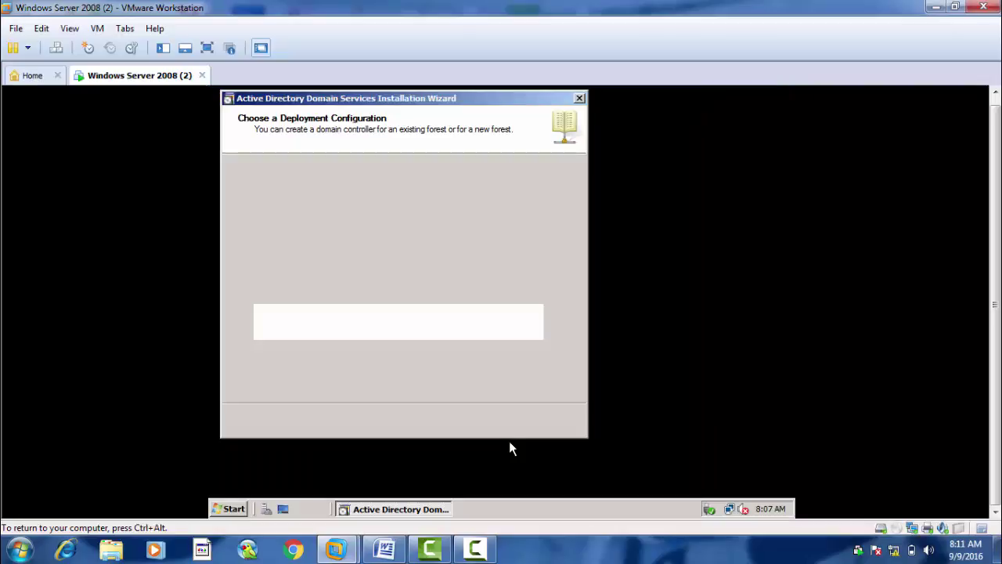
left_click(488, 421)
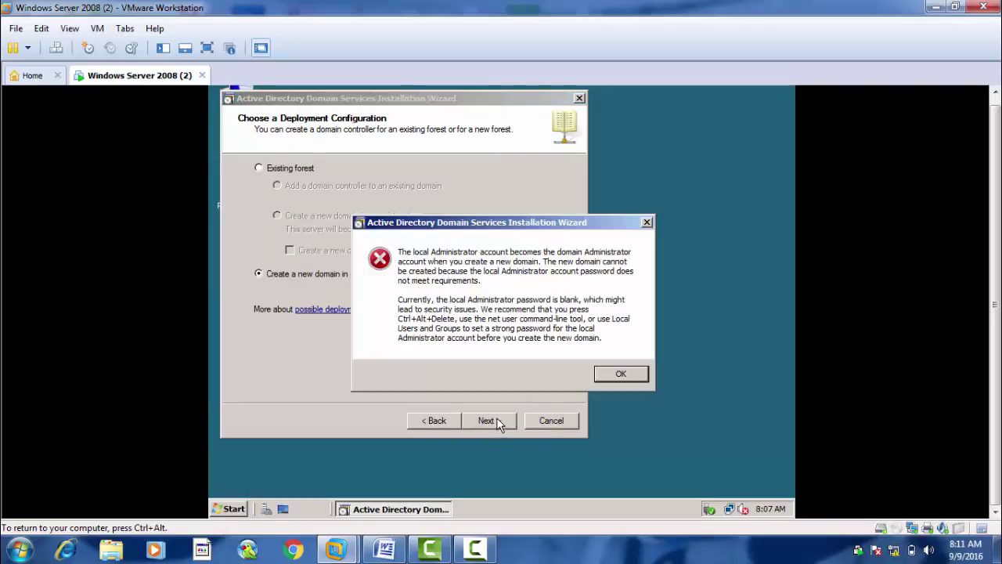
left_click(620, 374)
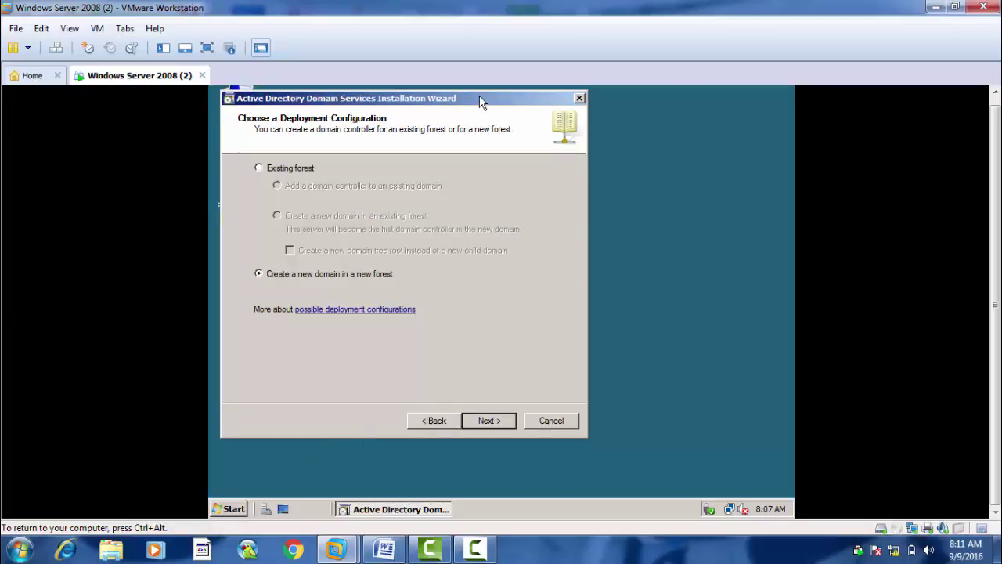
Move the wizard aside, open the server's management console with elevated permission, and show the Users list under Local Users and Groups.
left_click_drag(480, 98, 586, 134)
left_click(243, 114)
right_click(242, 115)
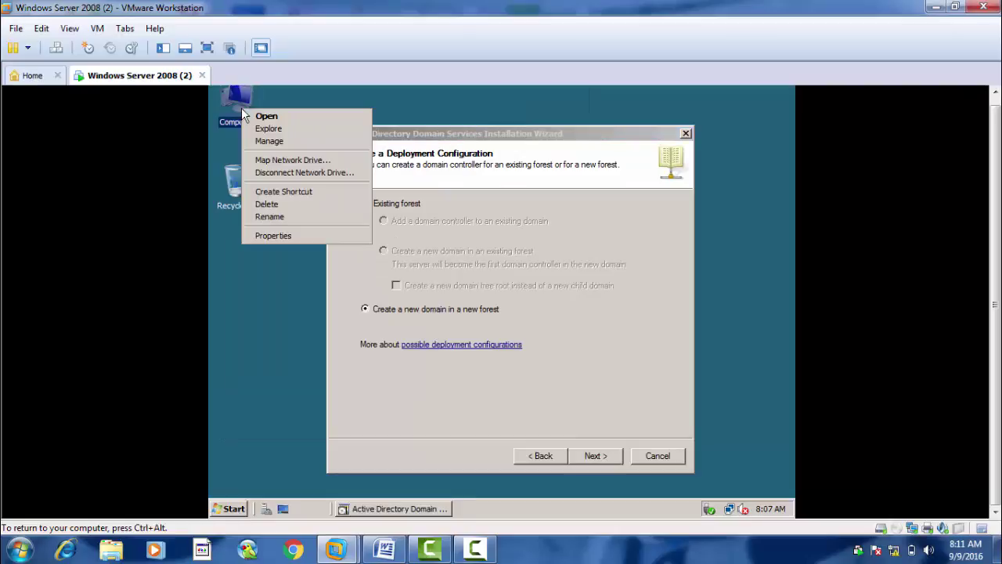
left_click(254, 141)
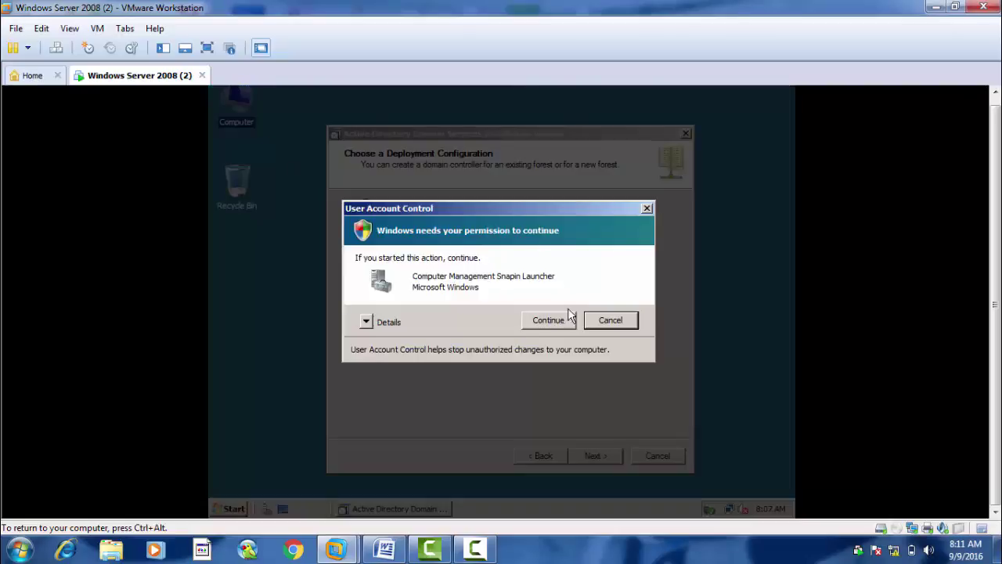
left_click(554, 322)
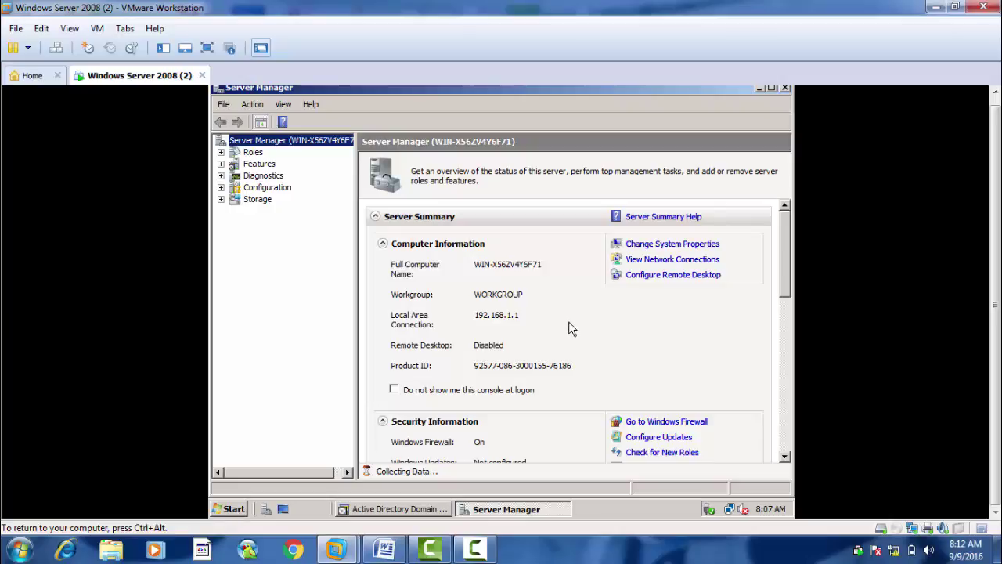
left_click(221, 189)
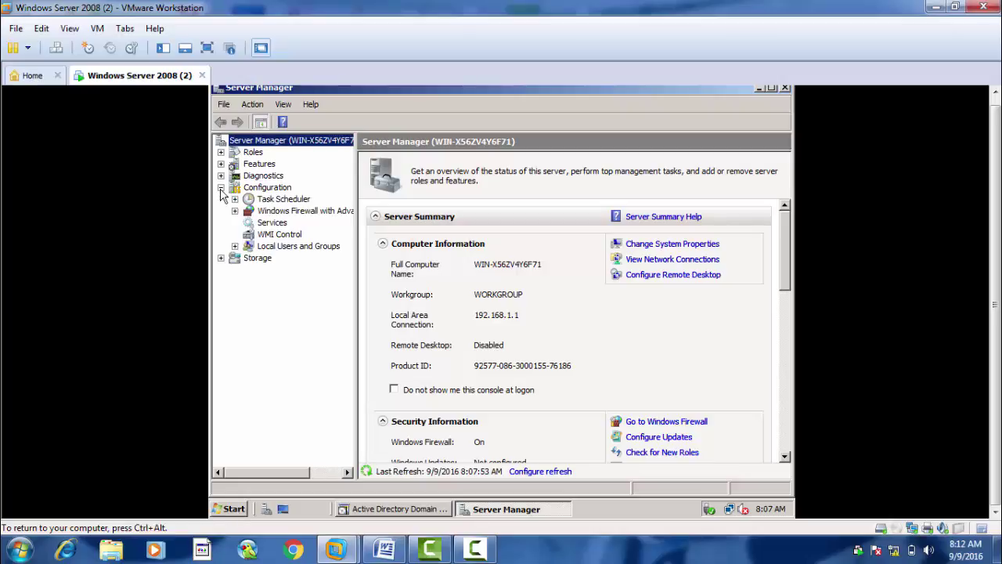
left_click(235, 246)
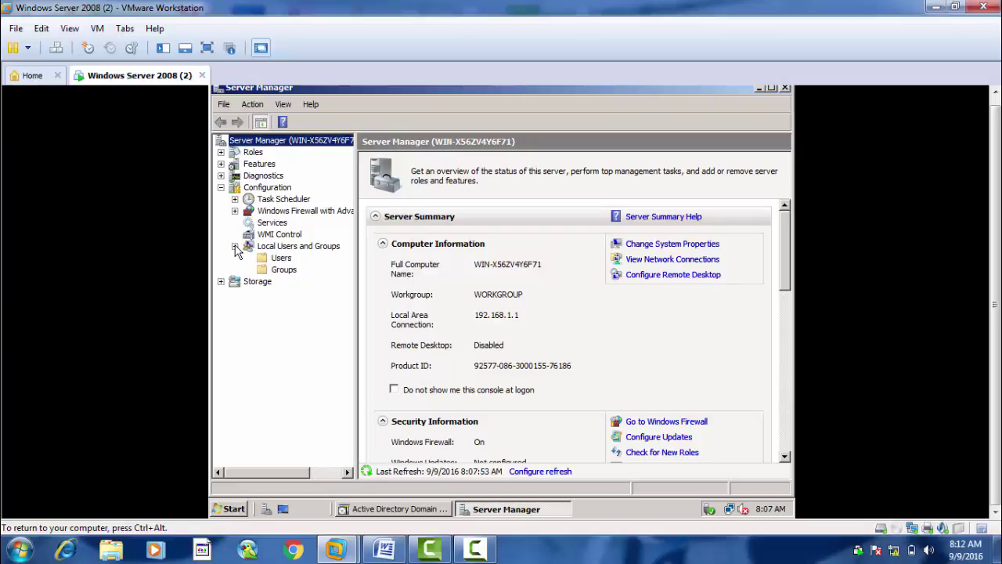
left_click(281, 258)
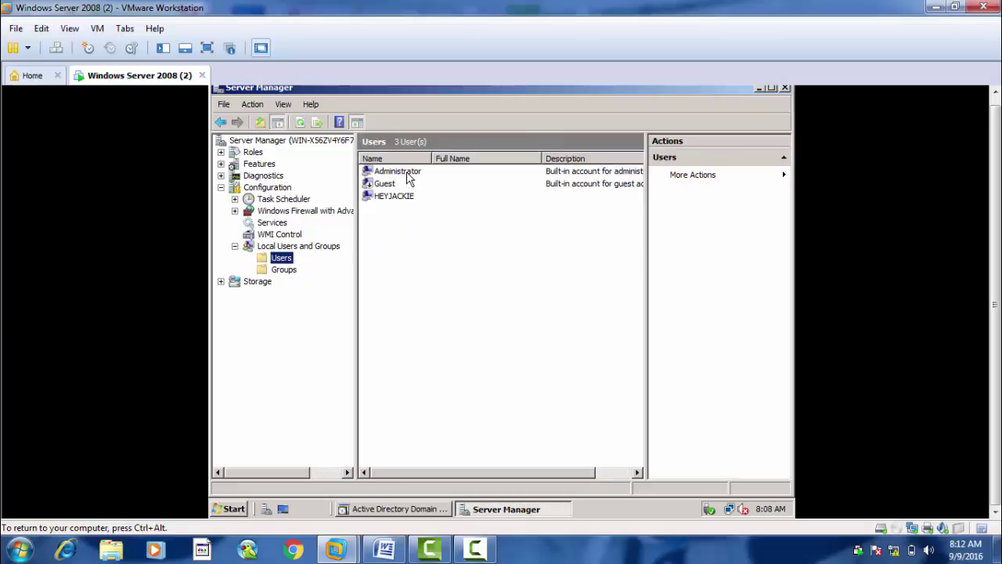
Set and confirm a new account password for the local Administrator user.
left_click(408, 177)
right_click(408, 179)
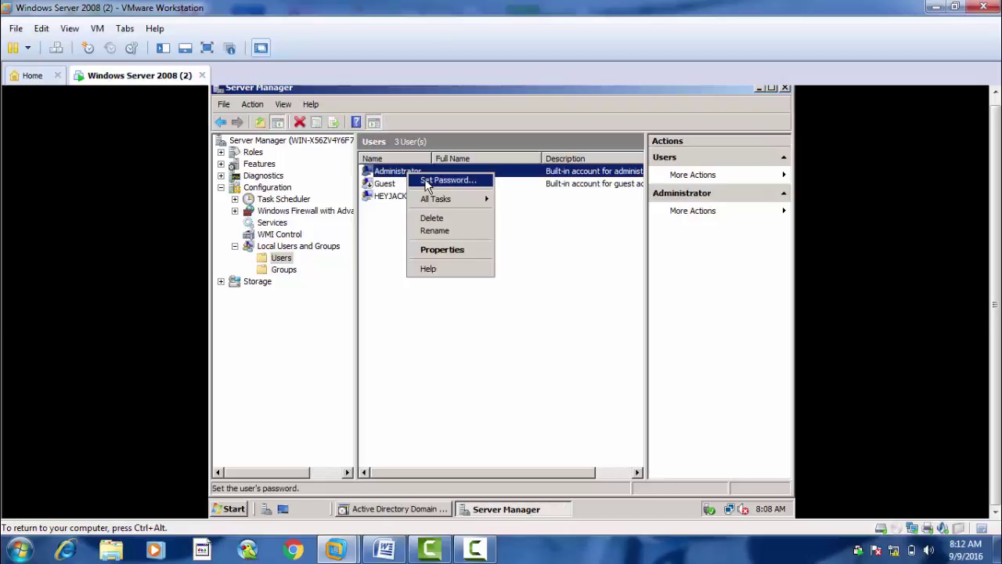
left_click(427, 181)
left_click(436, 362)
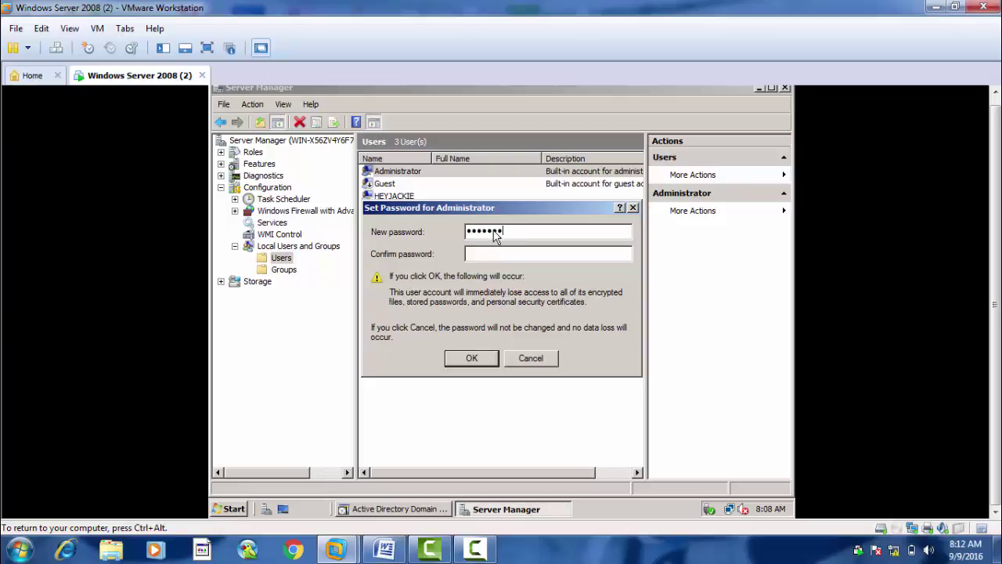
left_click(528, 258)
type("*******")
left_click(471, 358)
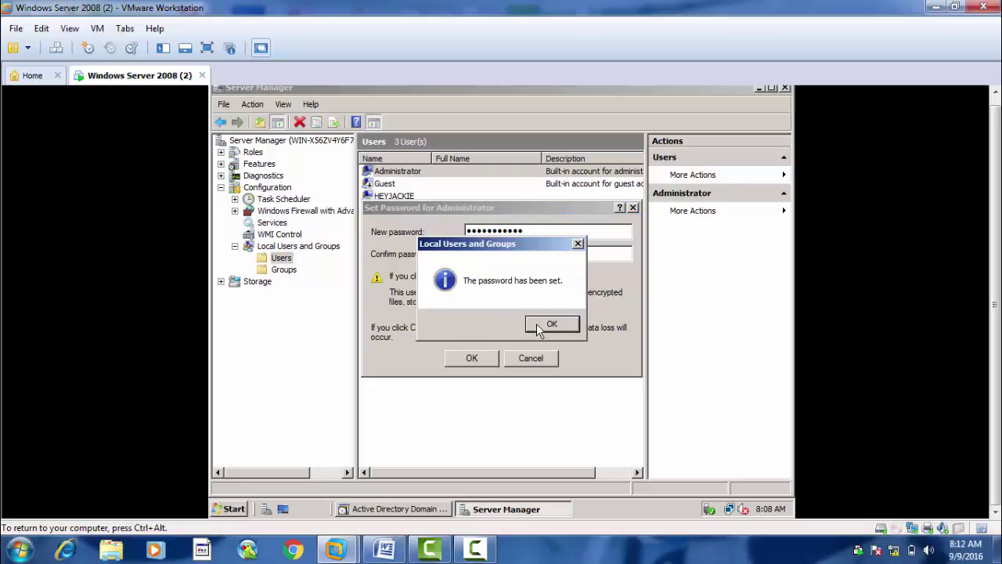
left_click(538, 326)
Enable Password never expires in the local Administrator account's properties and apply it.
right_click(415, 173)
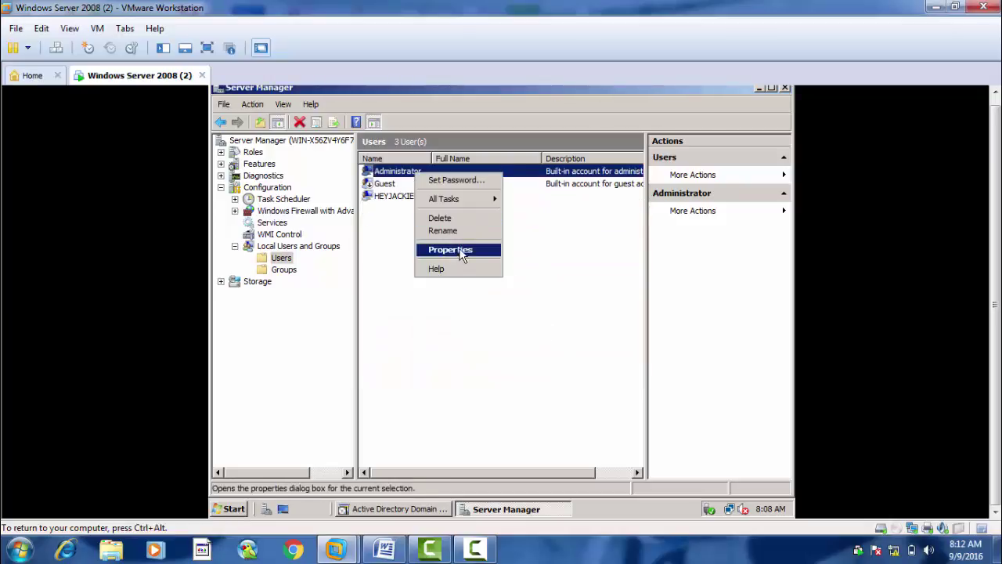
left_click(461, 254)
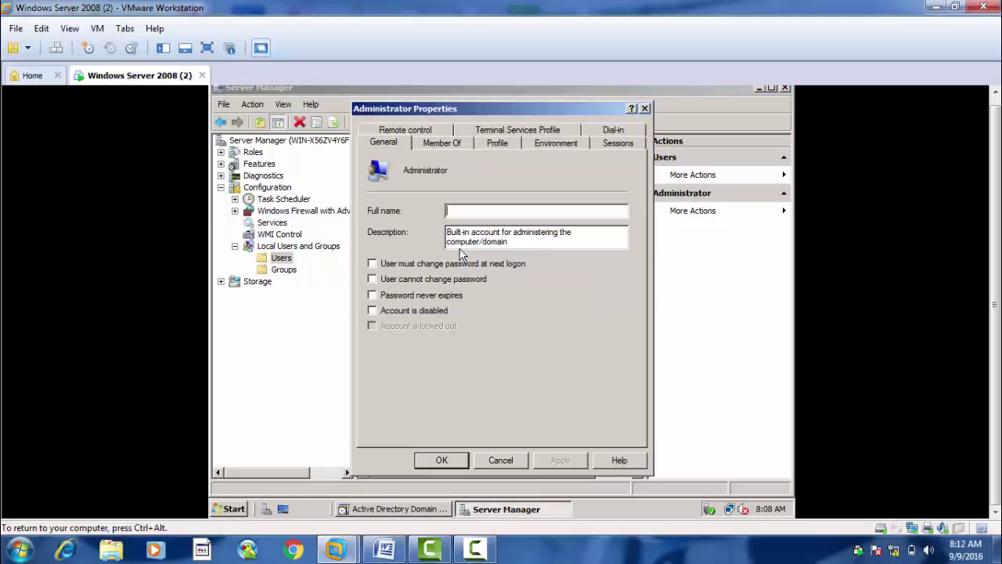
left_click(372, 295)
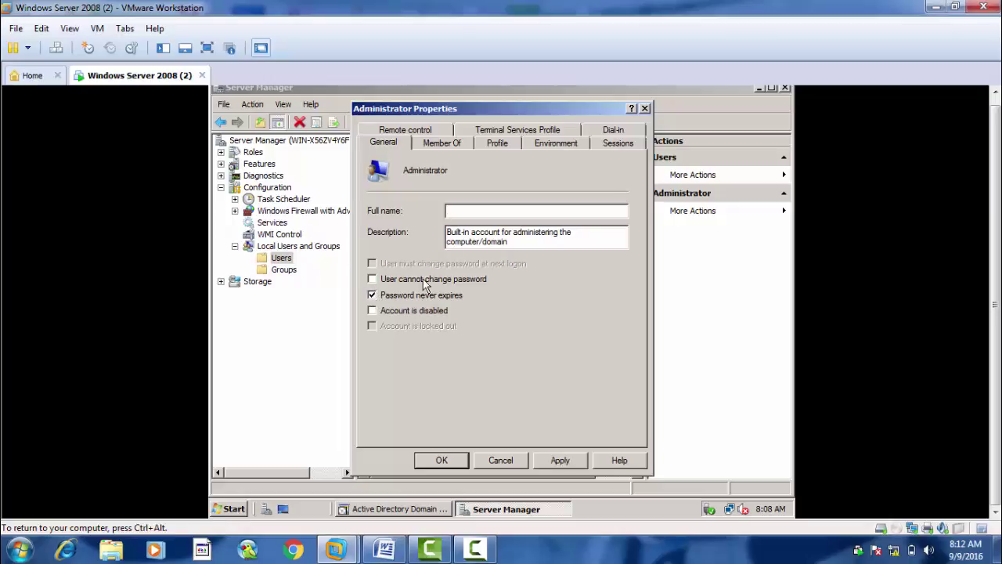
left_click(568, 459)
left_click(442, 460)
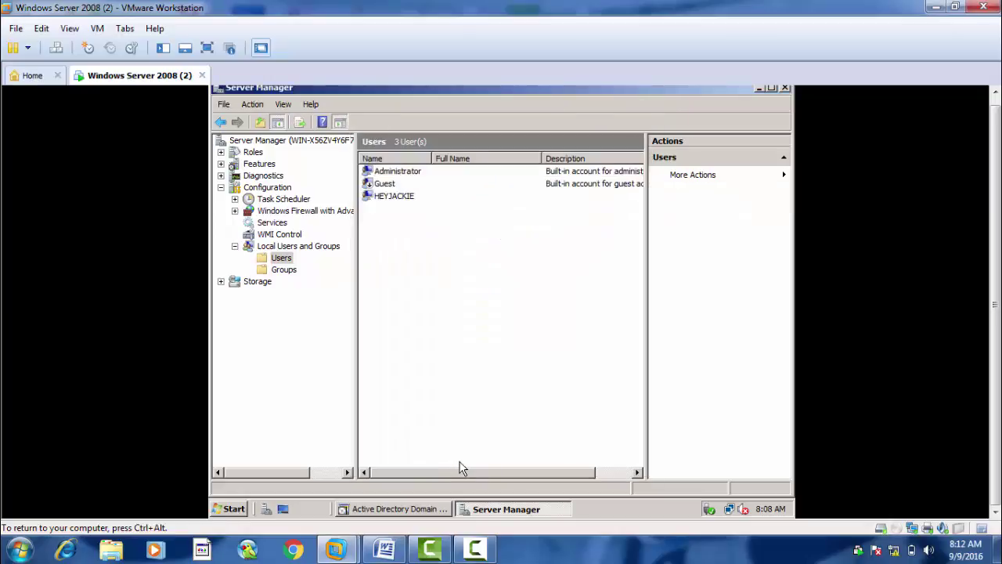
Disable the user account listed below Guest through its properties, and close Server Manager.
right_click(410, 196)
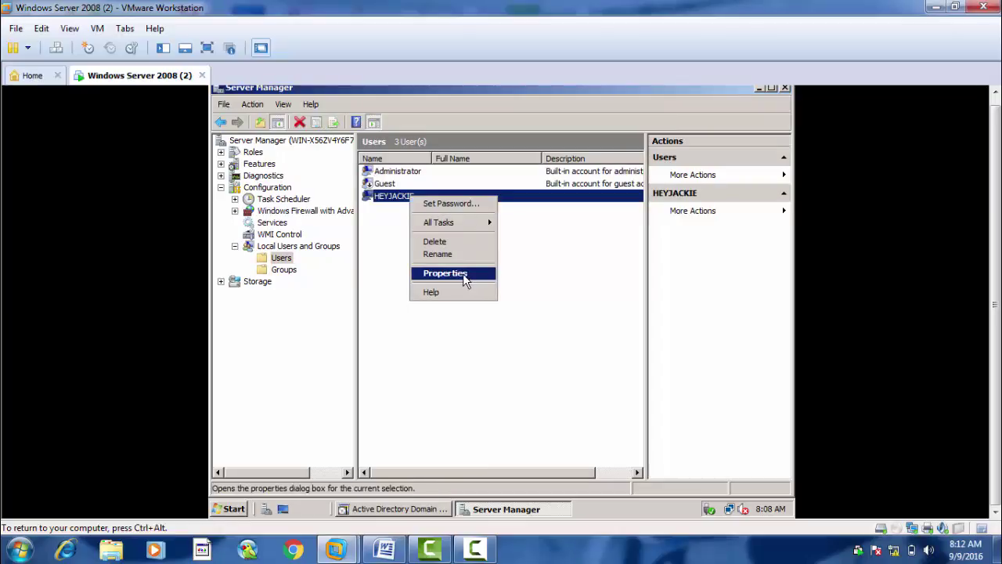
left_click(463, 279)
left_click(373, 311)
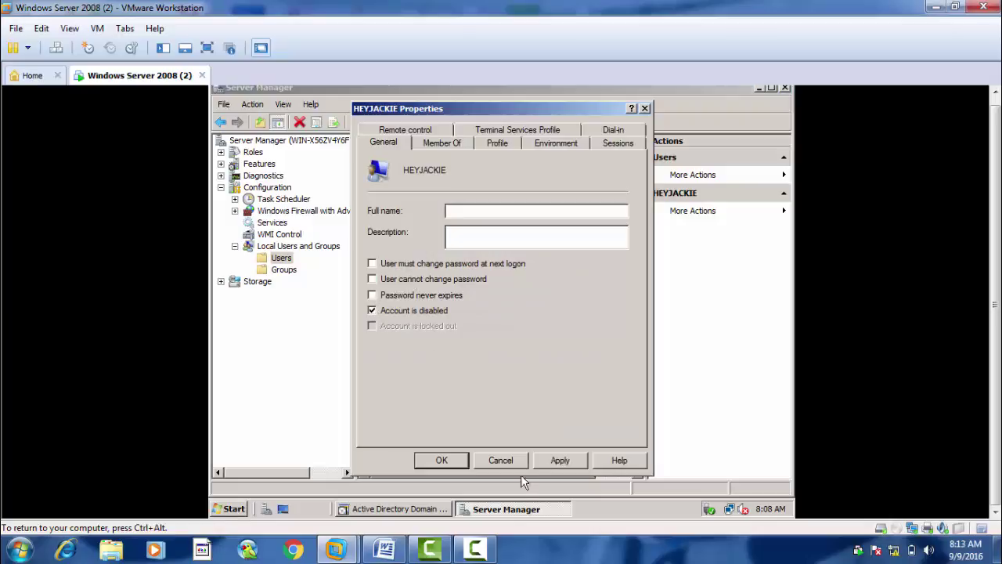
left_click(560, 461)
left_click(443, 460)
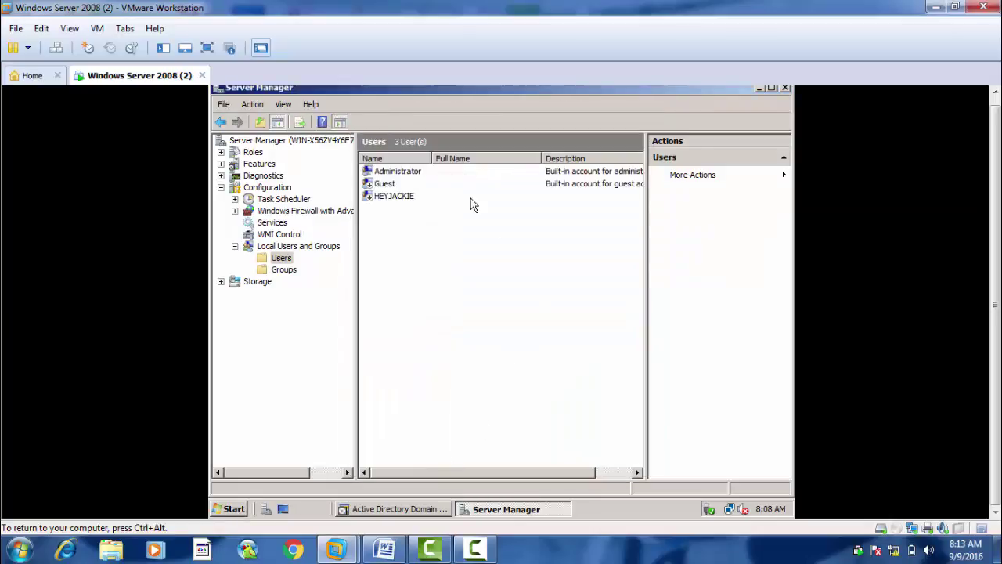
left_click(786, 89)
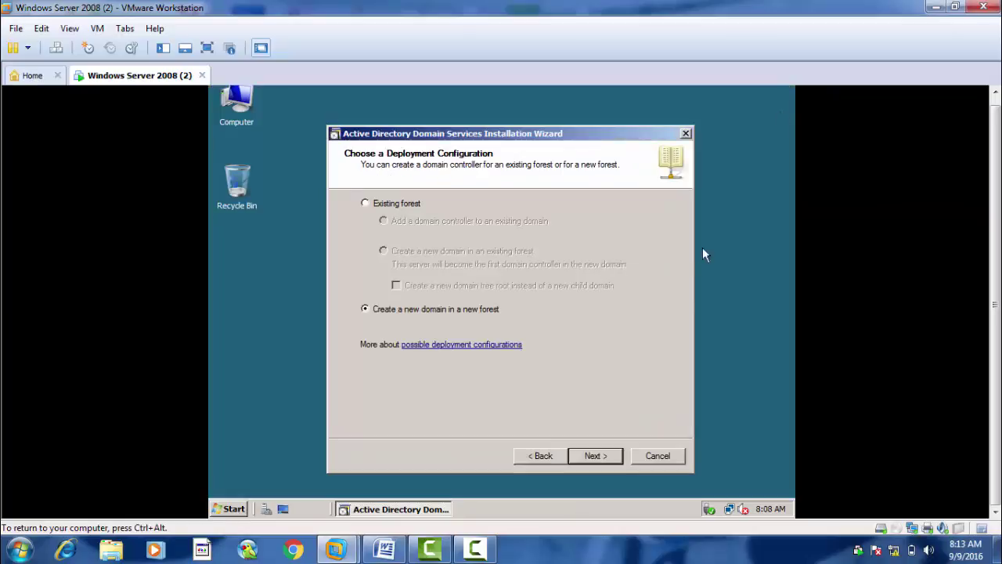
Name the new forest root domain dongnam.com and accept the NetBIOS name DONGNAM.
left_click(596, 461)
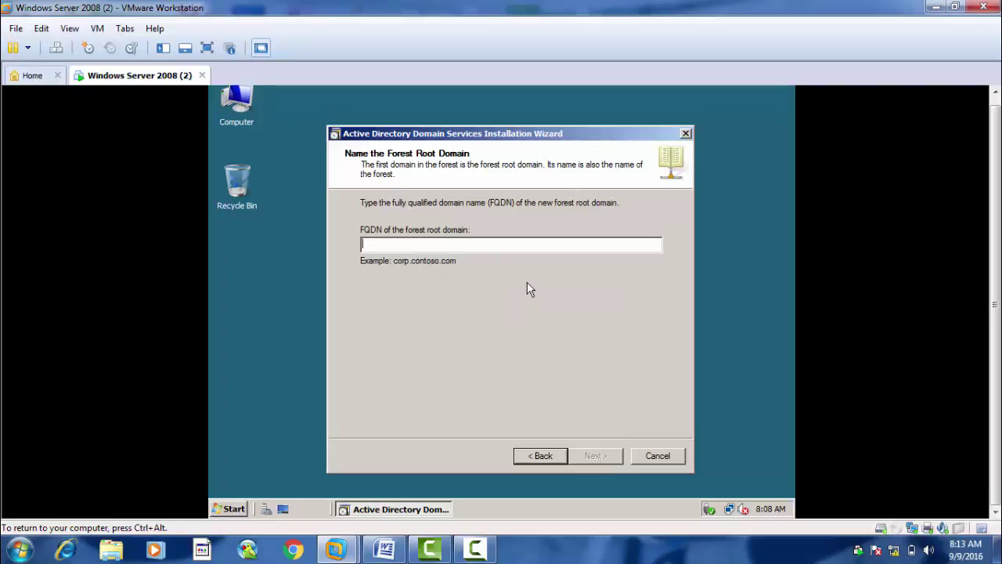
type("do")
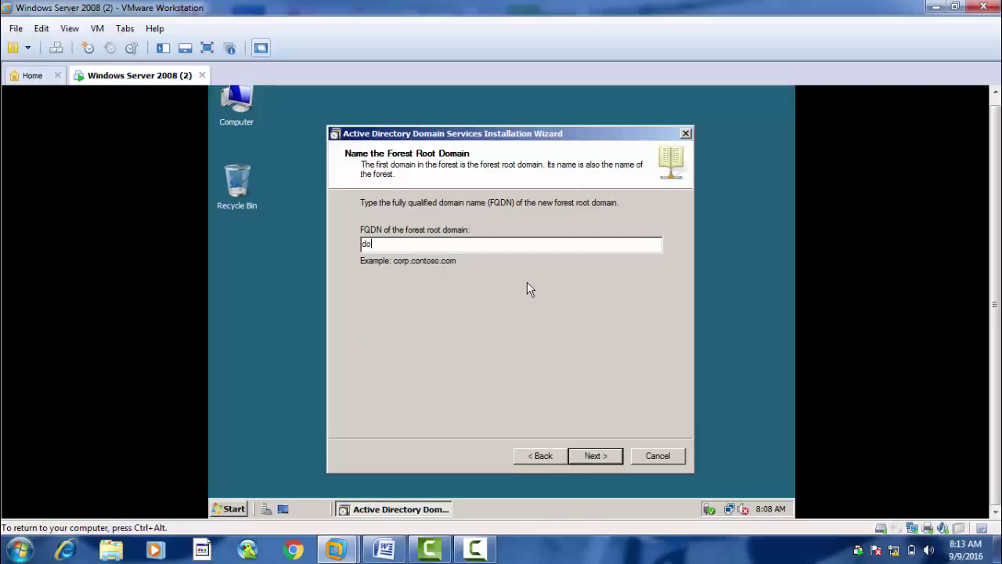
type("ngnam.com")
left_click(614, 458)
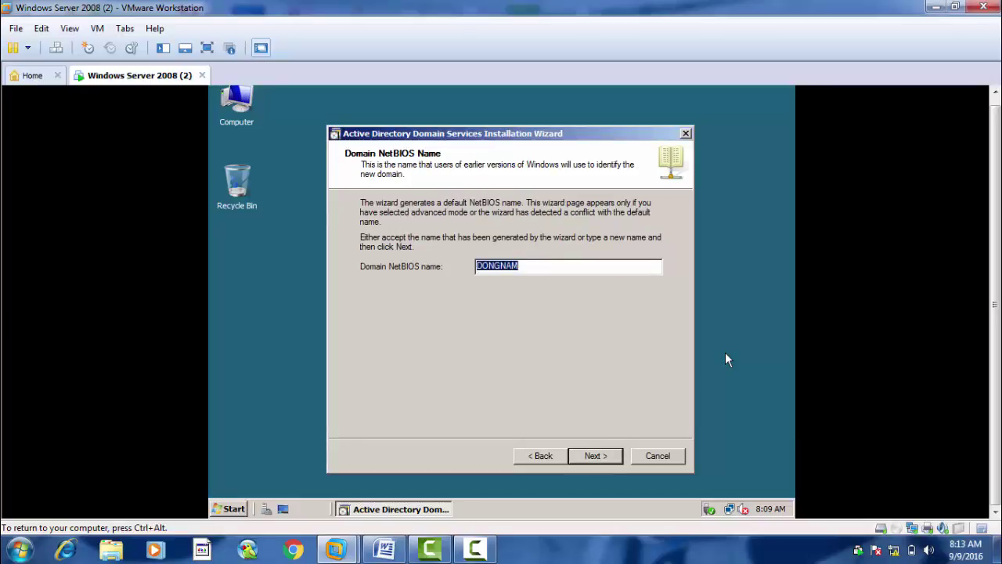
left_click(599, 459)
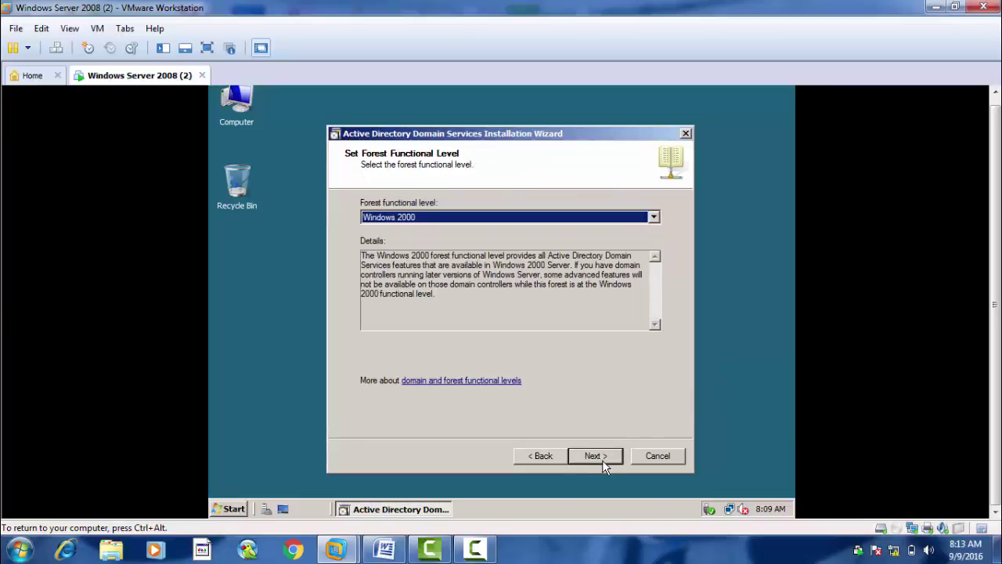
Set the forest functional level to Windows Server 2008 and continue.
left_click(653, 220)
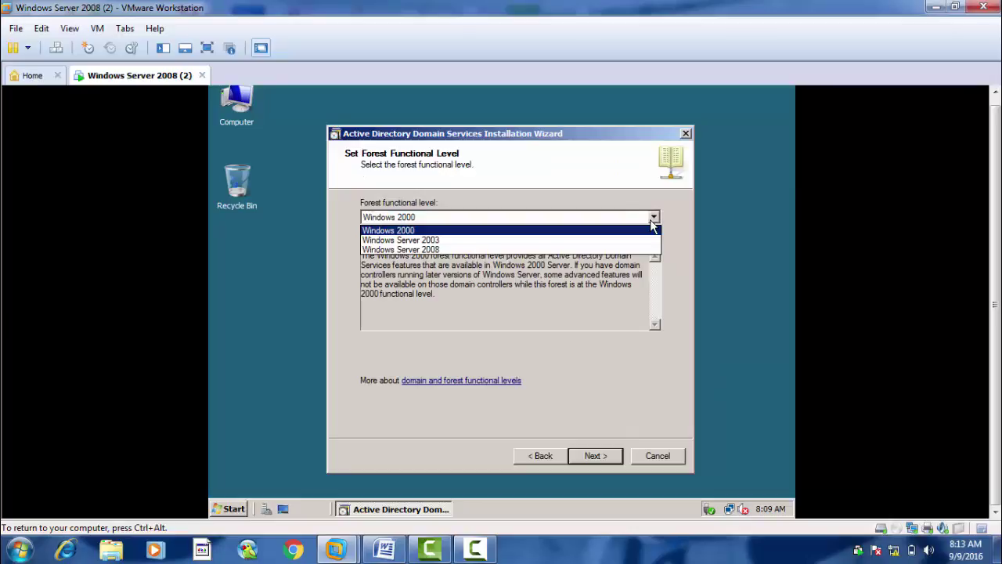
left_click(623, 249)
left_click(604, 455)
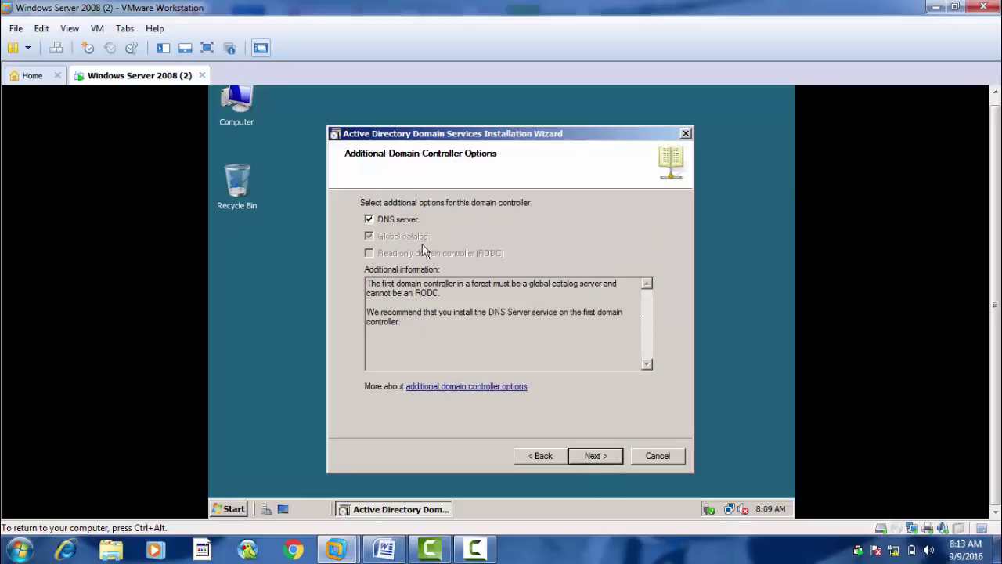
Keep the DNS server option for the domain controller, and accept the default database, log files and SYSVOL folders.
left_click(608, 454)
left_click(558, 370)
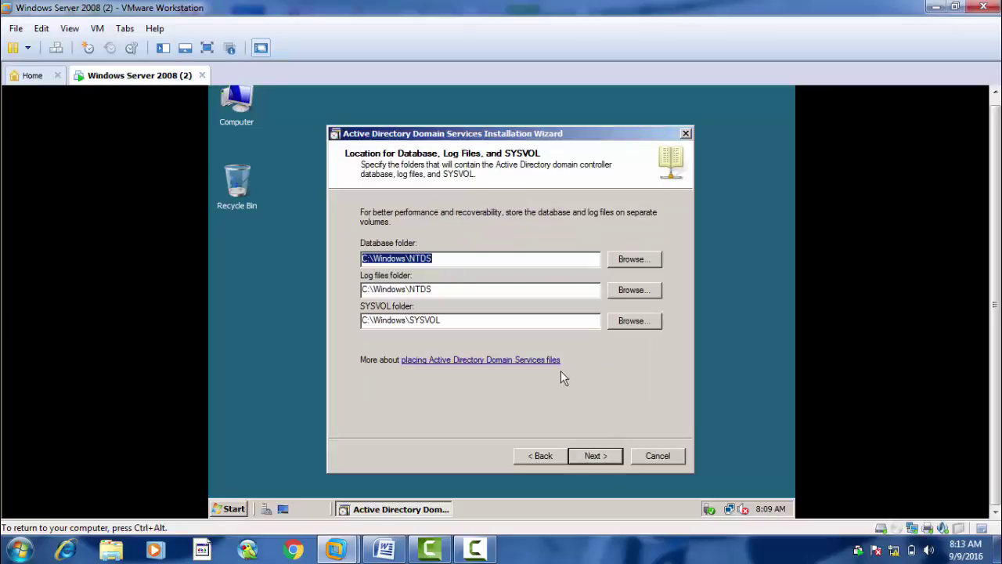
left_click(598, 454)
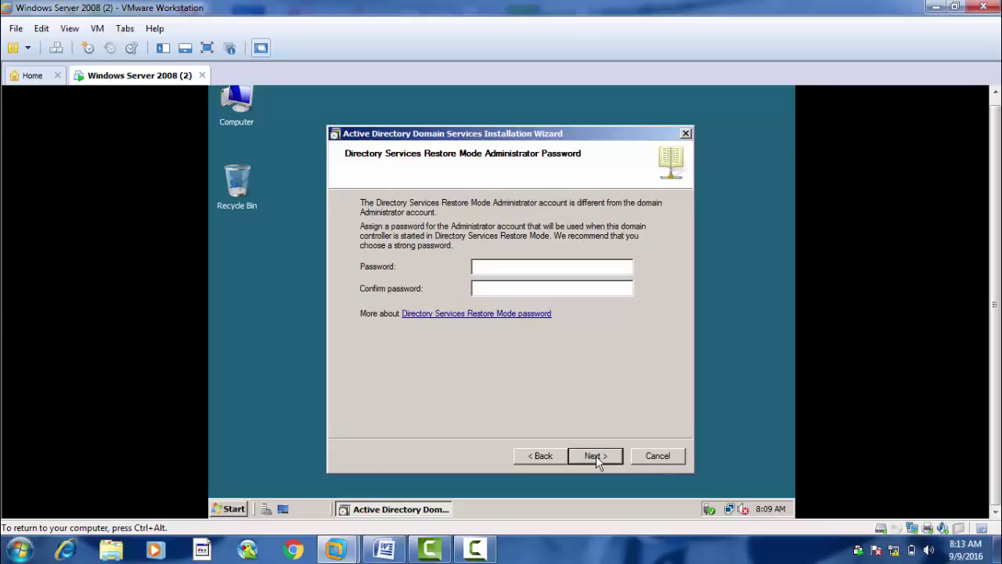
Enter and confirm the Directory Services Restore Mode Administrator password, and start the installation from the summary.
type("**********************")
left_click(610, 457)
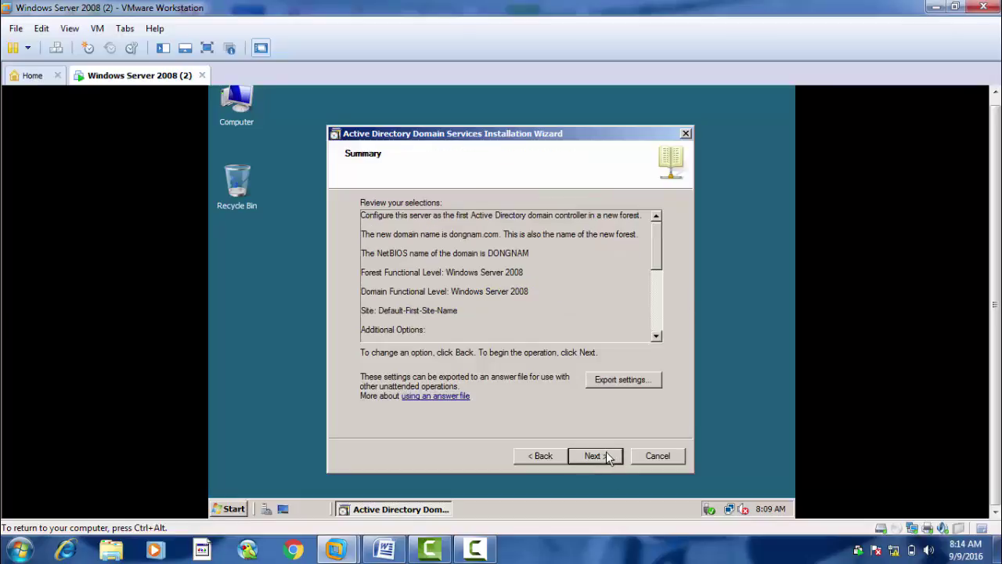
left_click(607, 457)
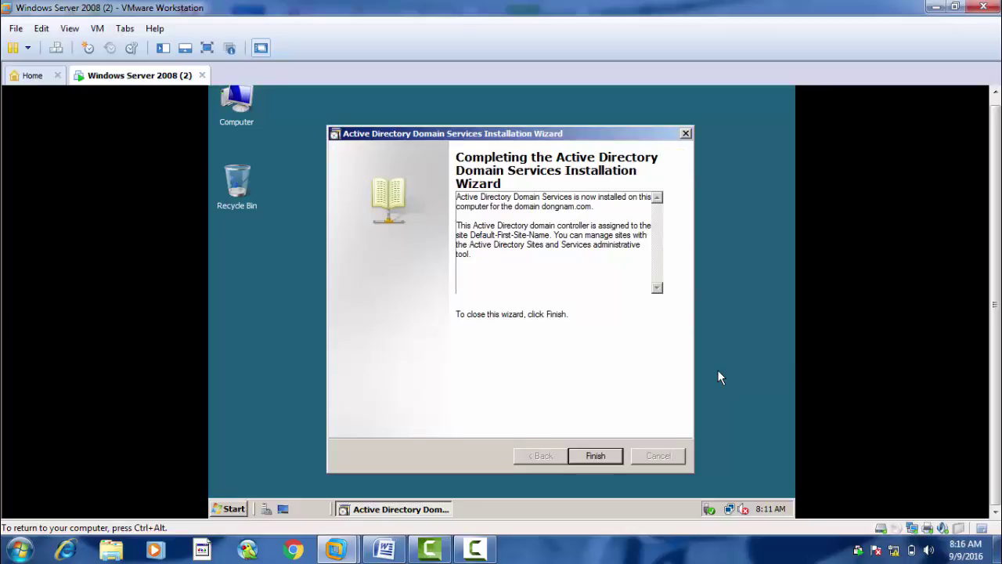
Finish the Active Directory Domain Services installation and restart the server immediately.
left_click(609, 457)
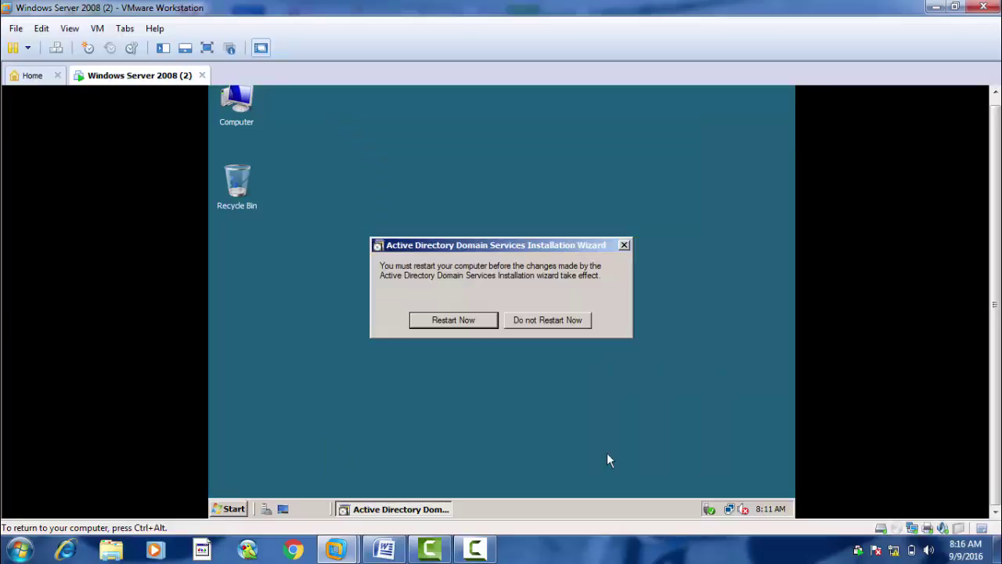
left_click(462, 321)
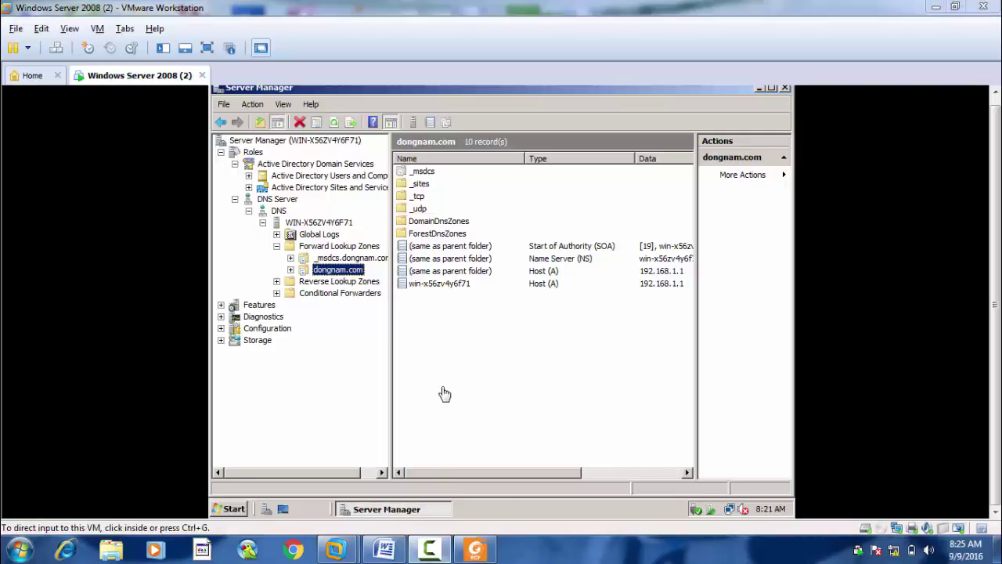
Switch to the Word lab notes, review Step 4 on adding DNS service data, and return to the virtual machine.
left_click(385, 550)
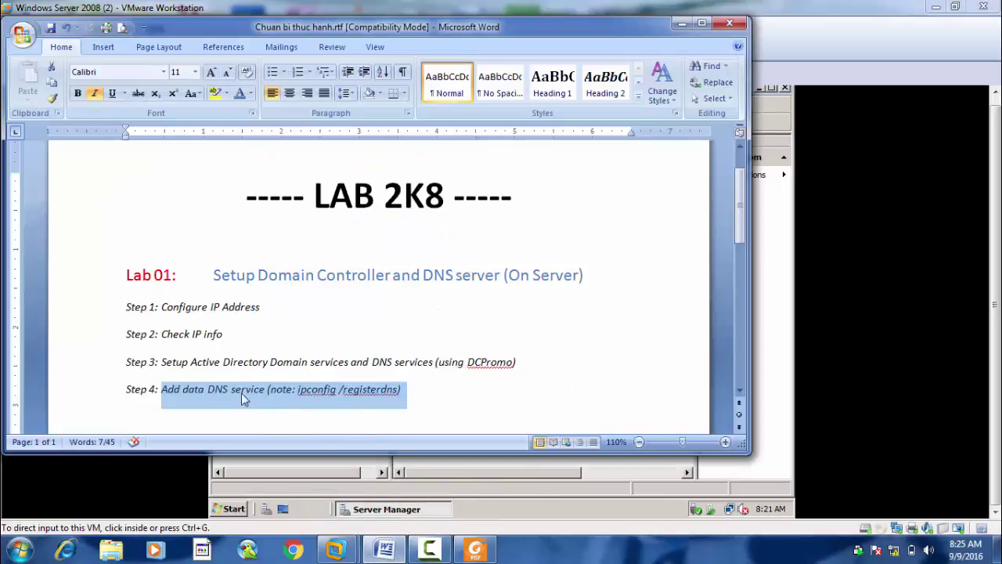
left_click_drag(146, 386, 399, 389)
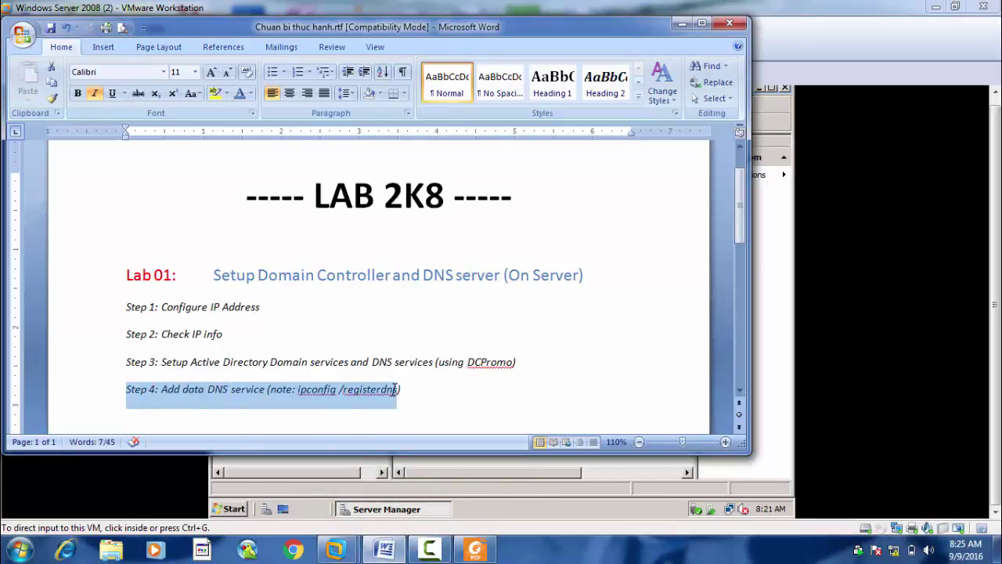
left_click(402, 389)
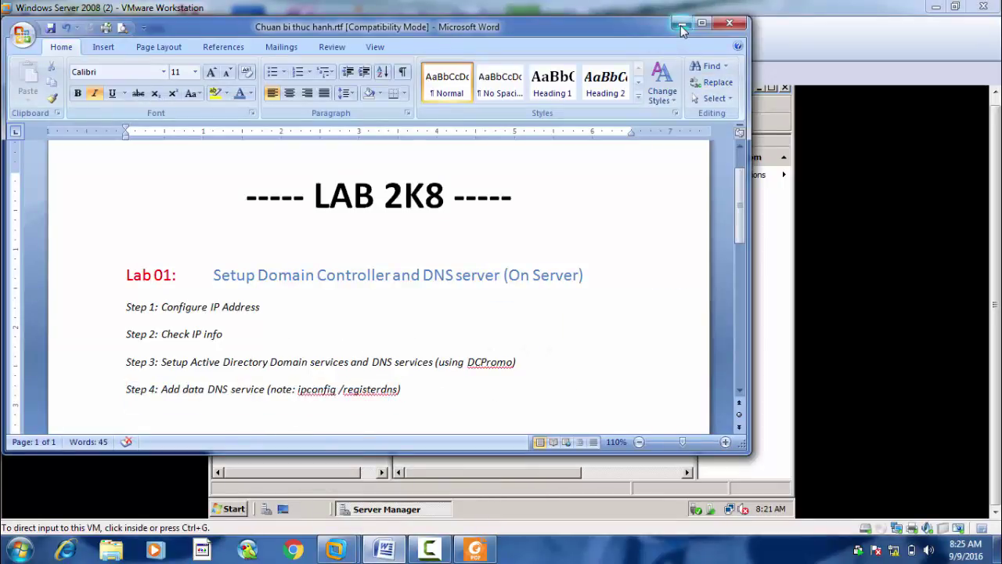
left_click(681, 29)
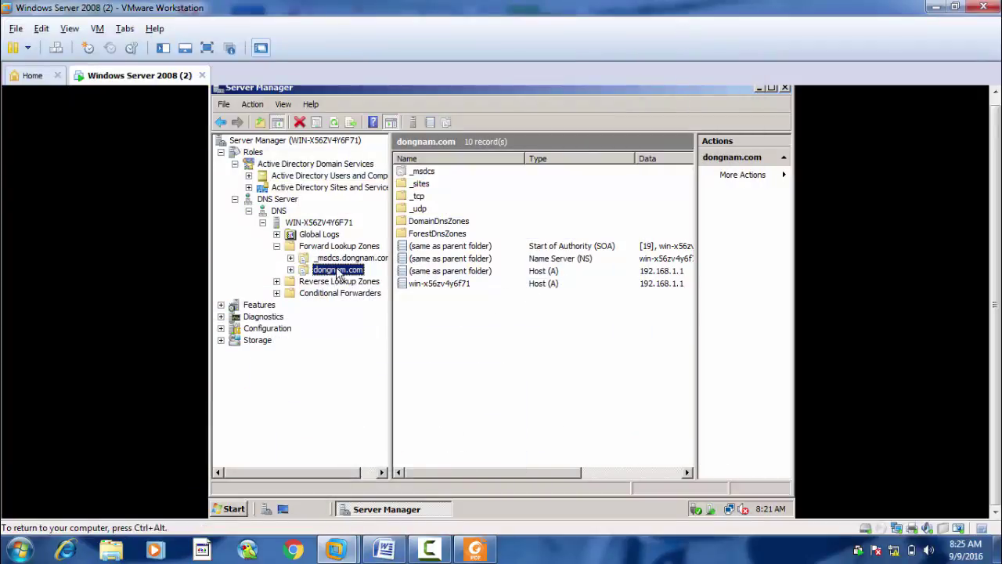
Start a new IPv4 reverse lookup zone as an Active Directory-stored primary zone, replicated to all DNS servers in the dongnam.com domain.
left_click(288, 284)
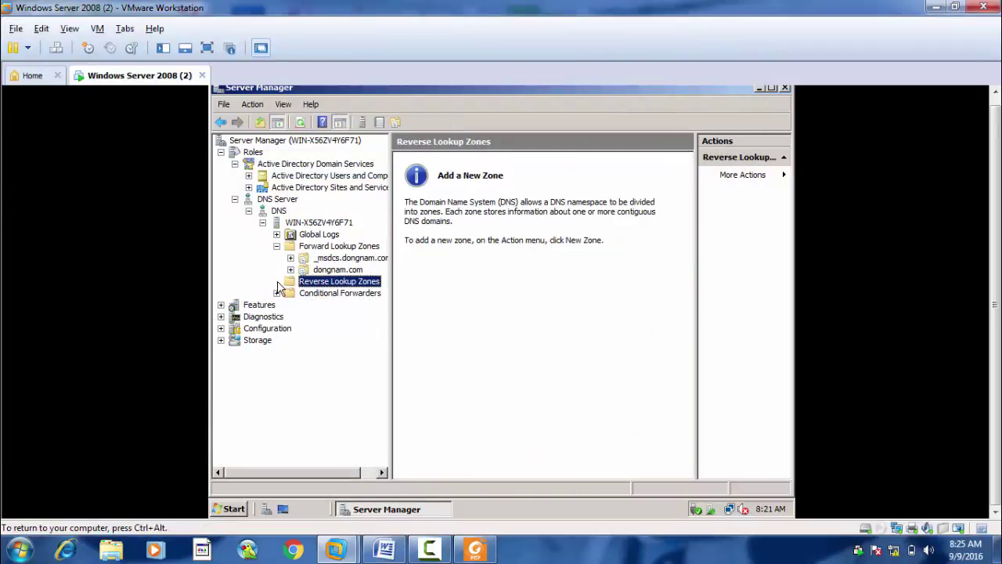
right_click(337, 283)
left_click(346, 291)
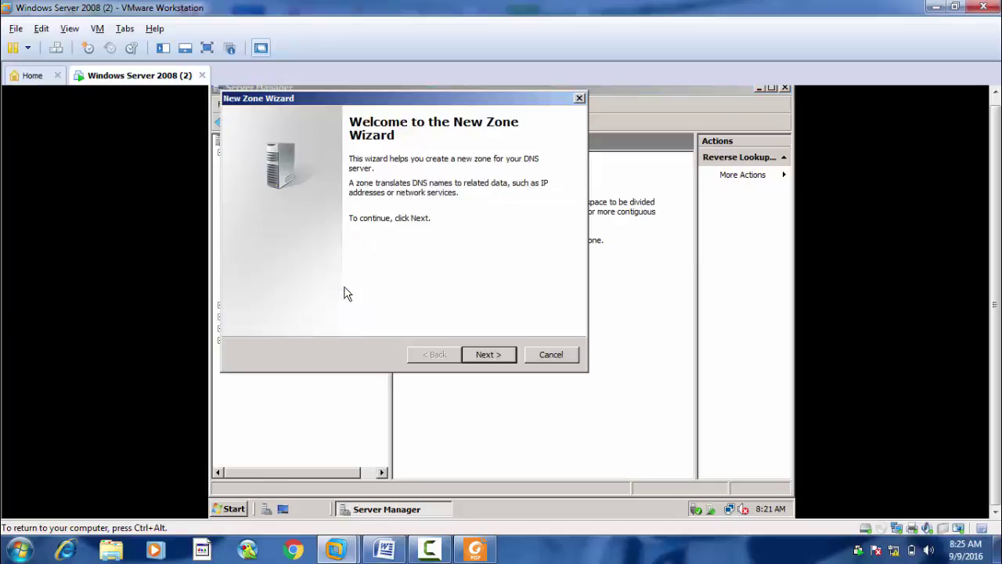
left_click(501, 353)
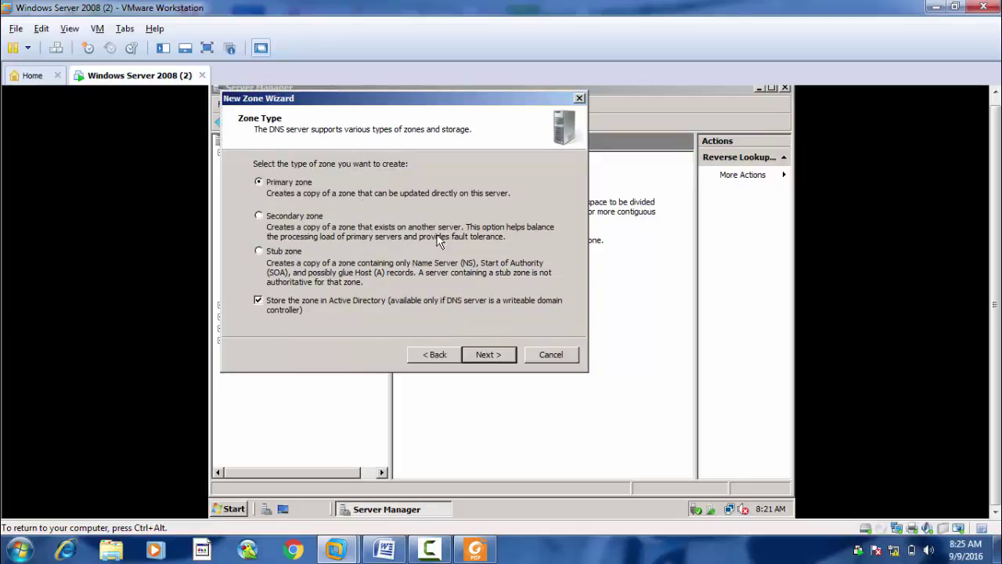
left_click(487, 353)
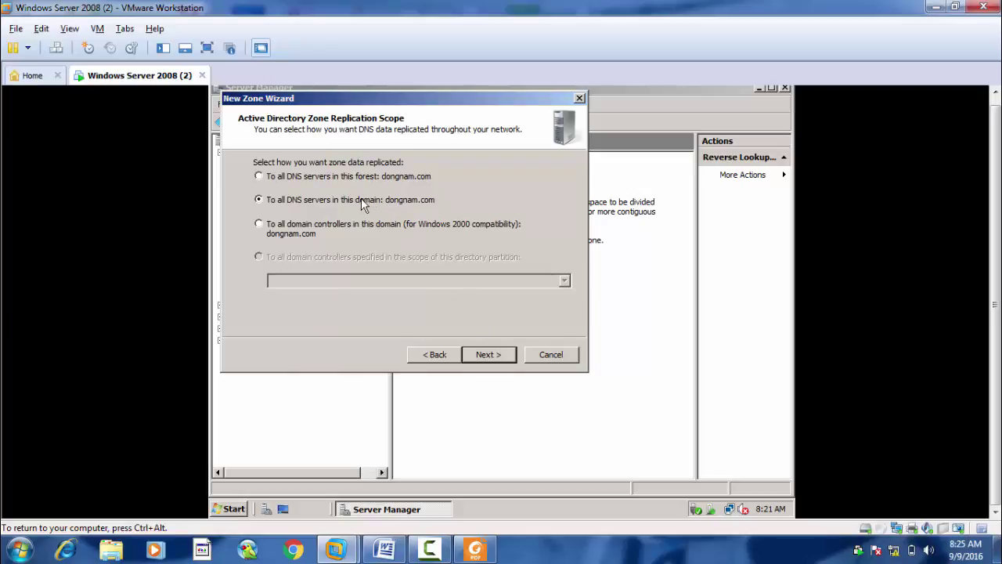
left_click(491, 349)
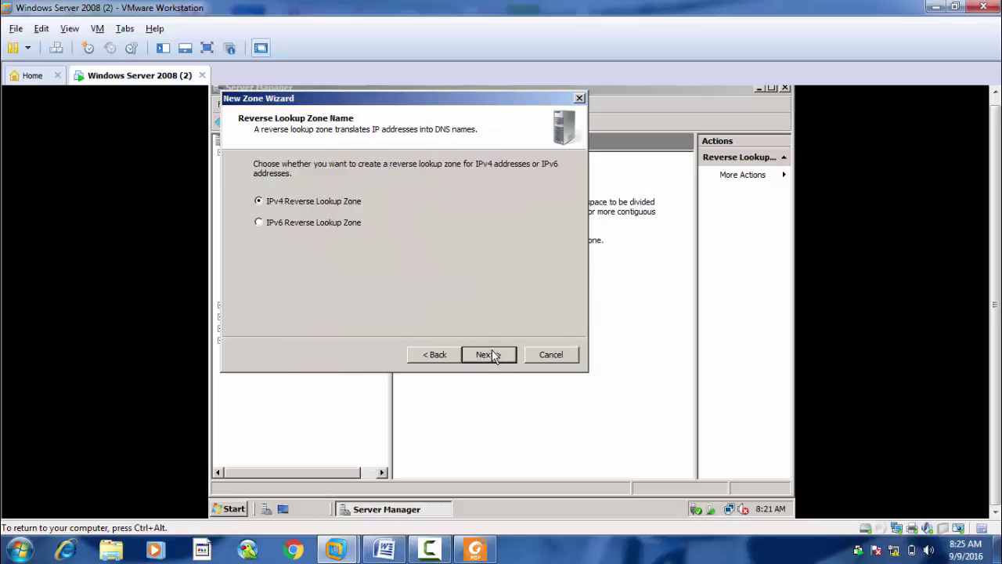
left_click(489, 354)
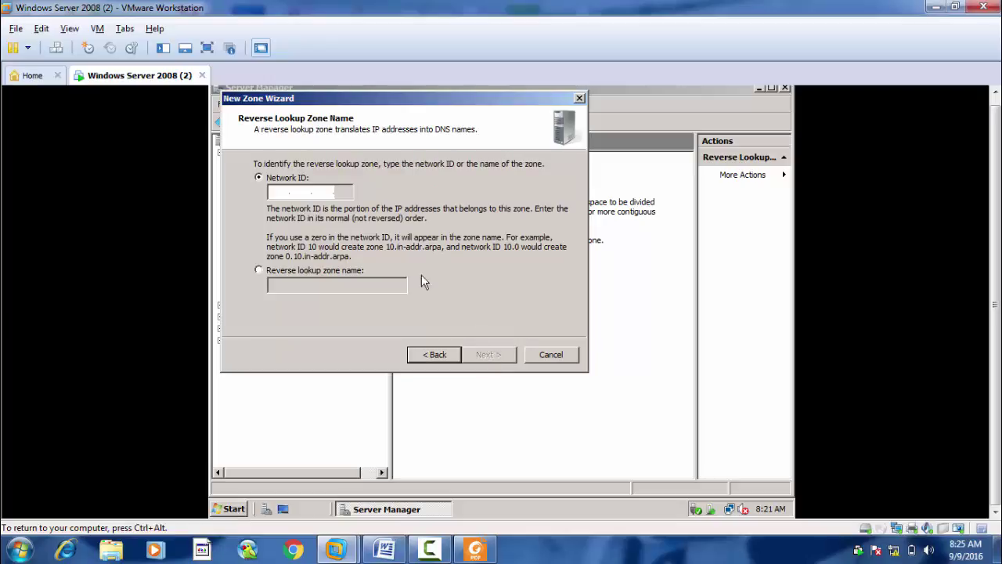
Set the zone's network ID to 192.168.1, allow only secure dynamic updates, and finish creating the zone, refreshing Reverse Lookup Zones.
left_click(280, 190)
type("192")
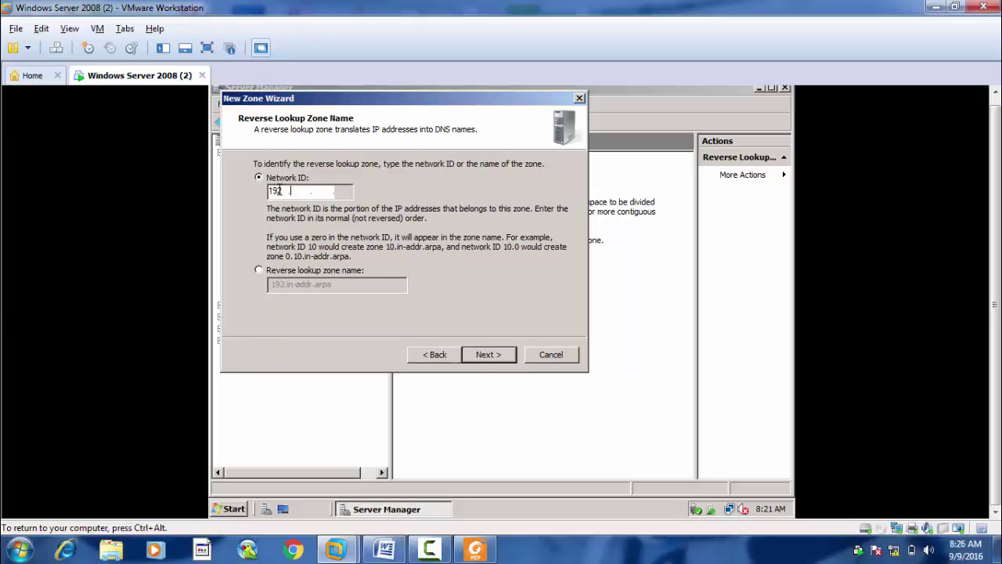
type(".168.1")
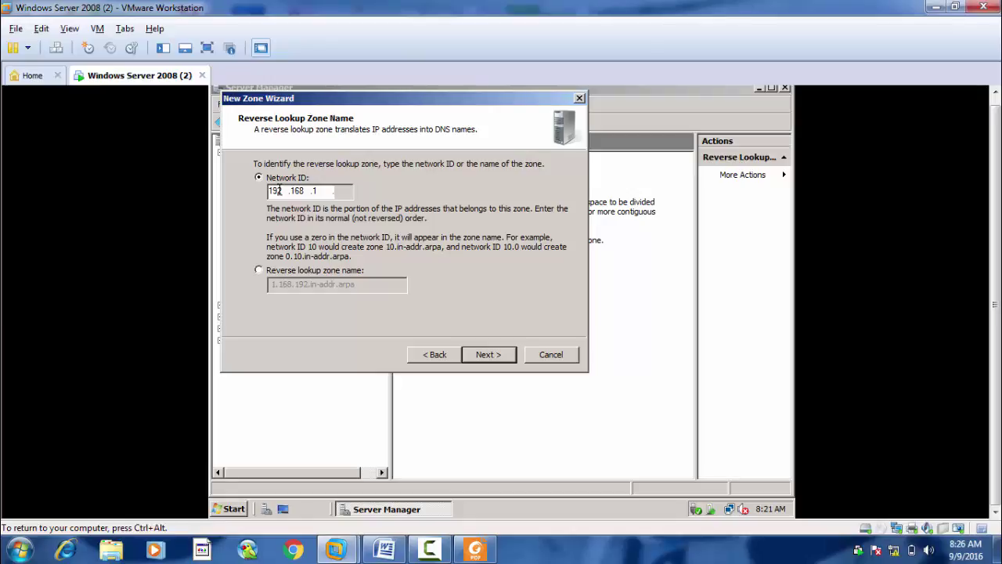
left_click(497, 355)
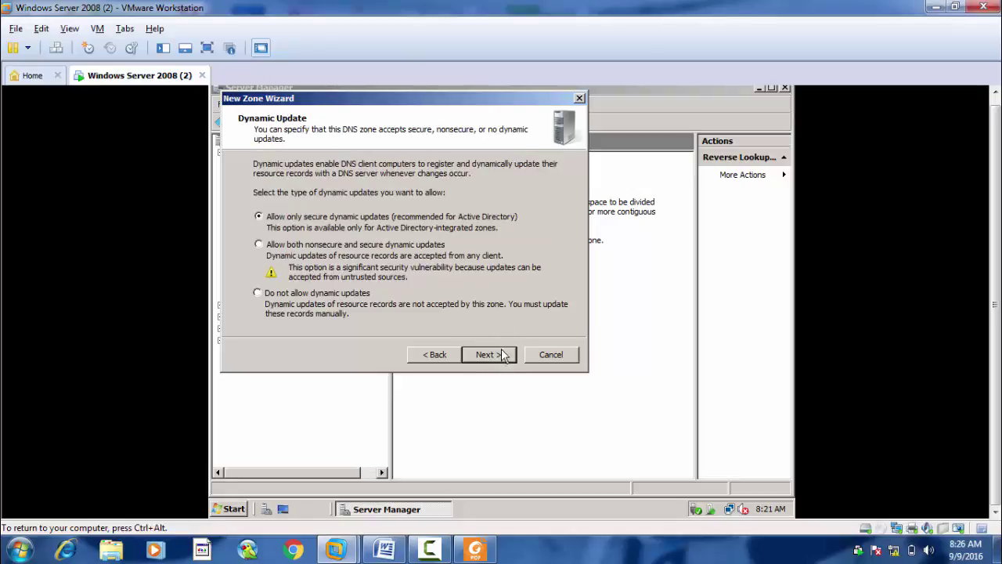
left_click(499, 354)
left_click(498, 356)
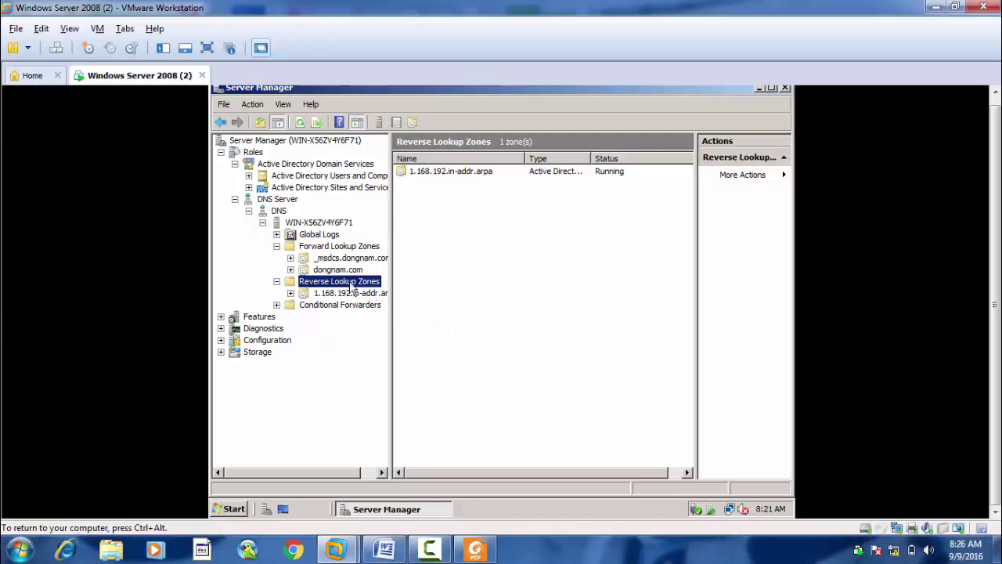
right_click(348, 282)
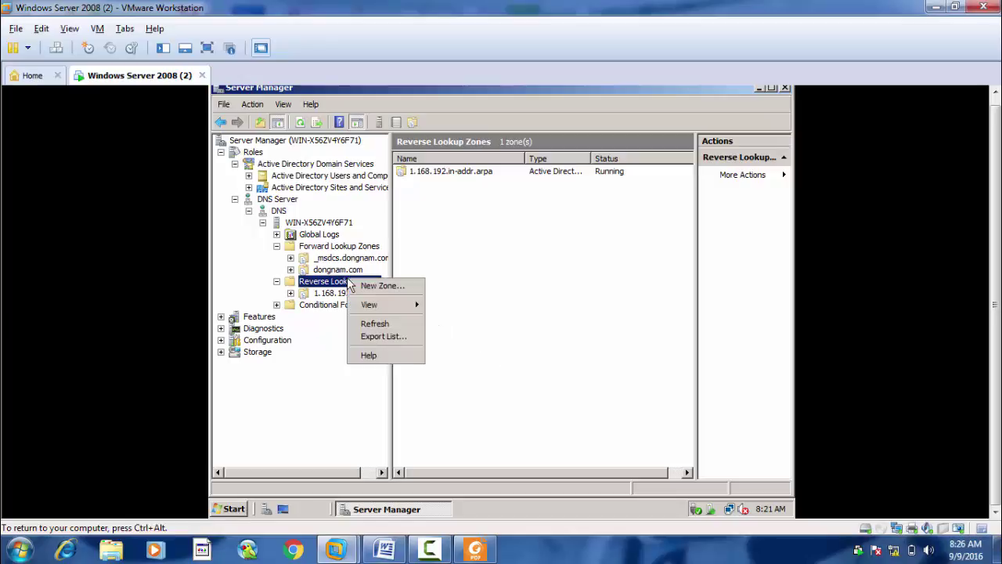
left_click(381, 324)
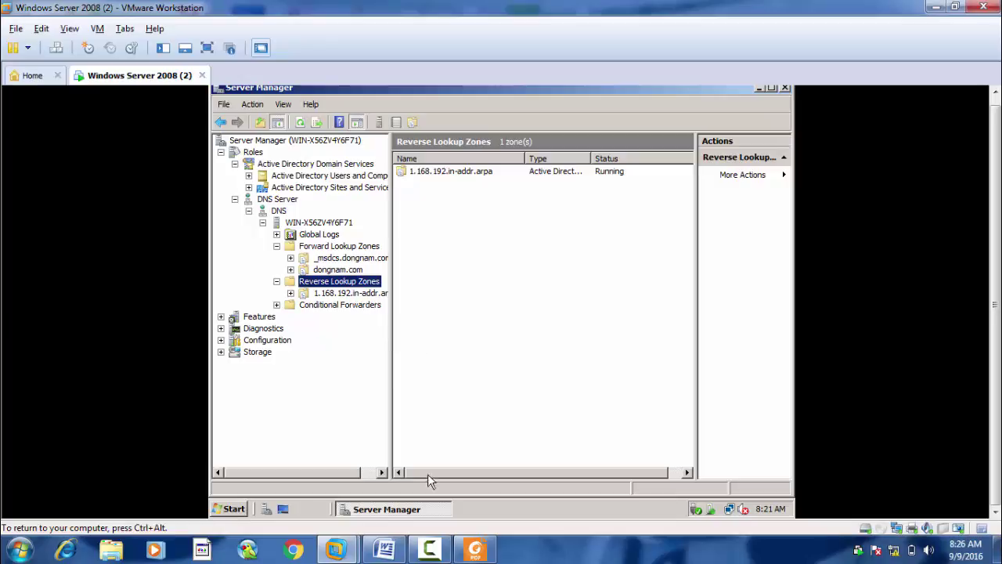
Check the DNS registration command noted under Step 4 in the Word lab notes and return to the virtual machine.
left_click(383, 549)
left_click_drag(298, 389, 413, 390)
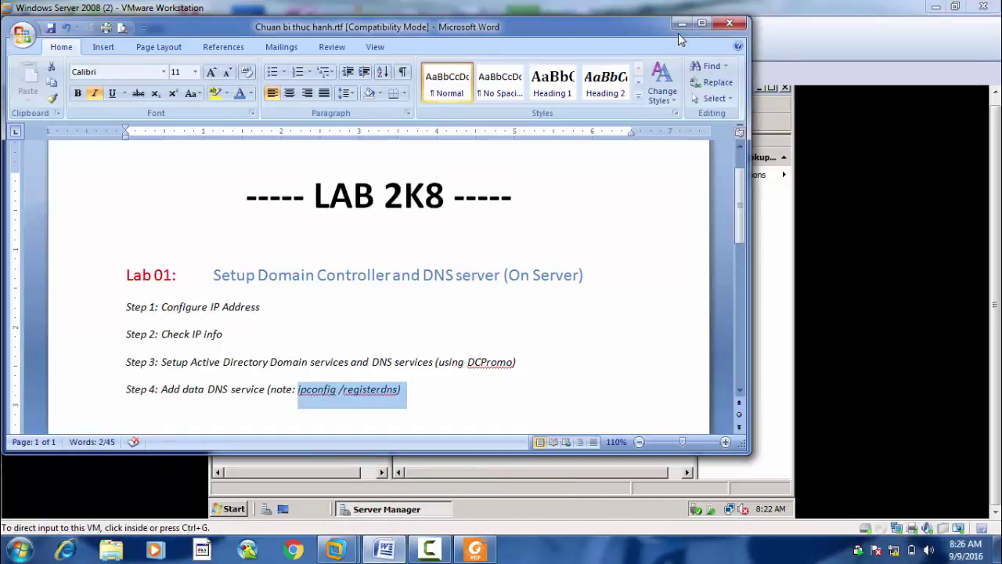
left_click(682, 23)
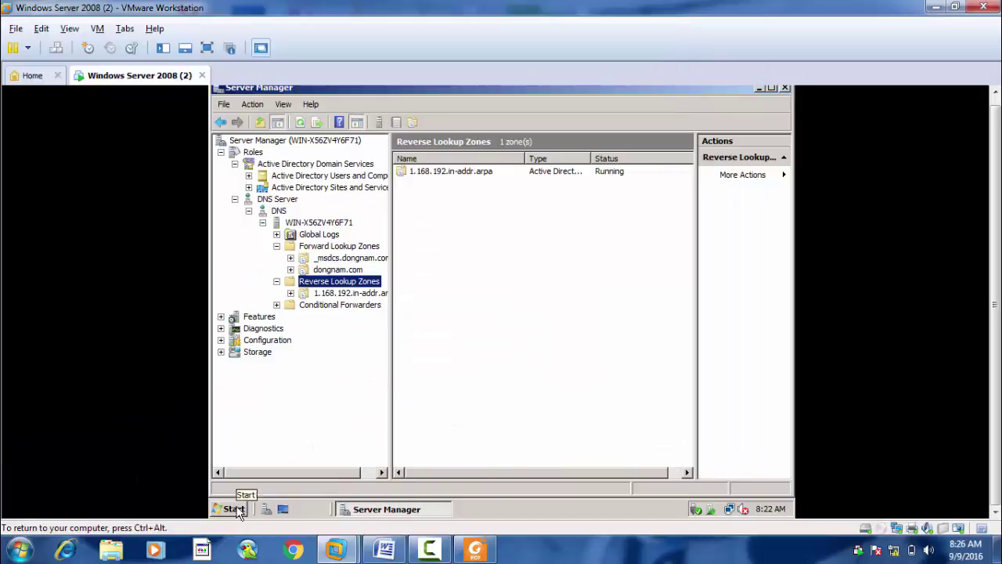
Open a Command Prompt on the server and register its DNS records with ipconfig /registerdns.
left_click(237, 509)
left_click(454, 380)
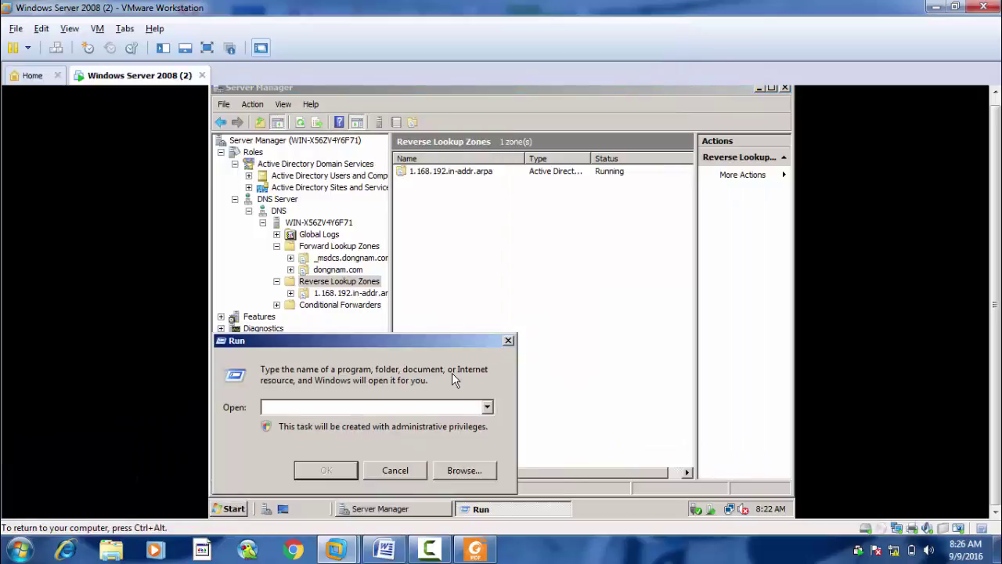
type("cmd")
key("Return")
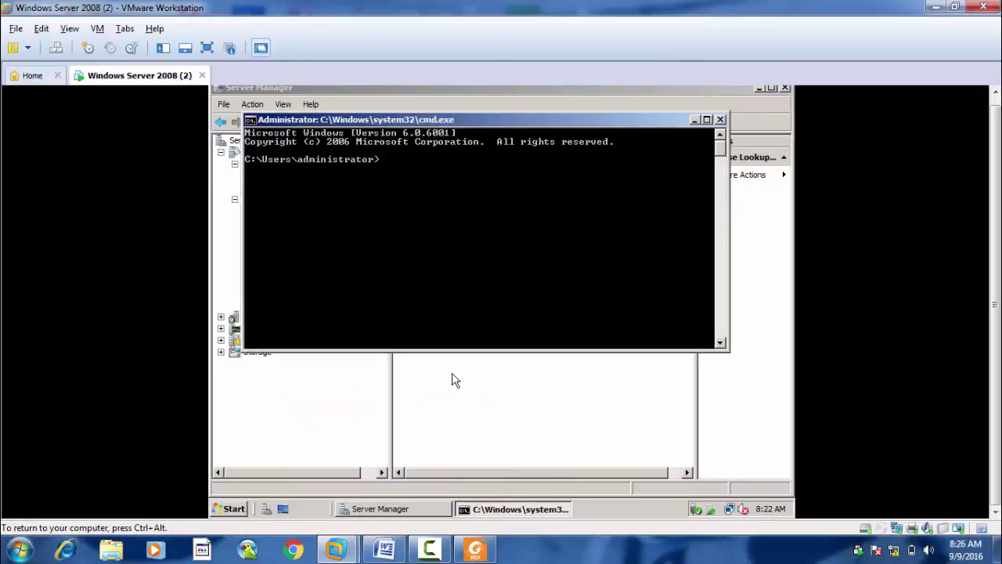
type("ipconfig")
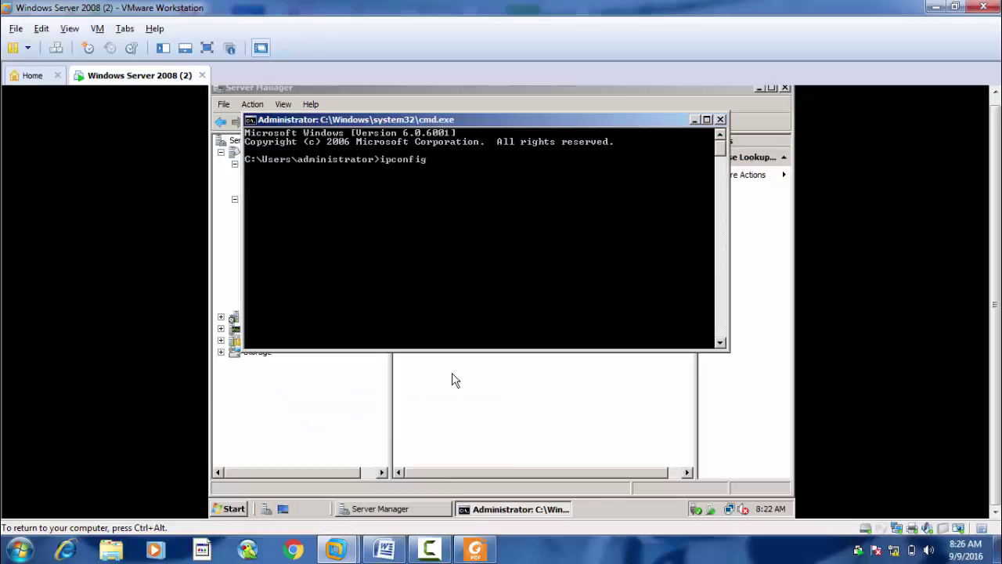
type(" /registerdns")
key("Return")
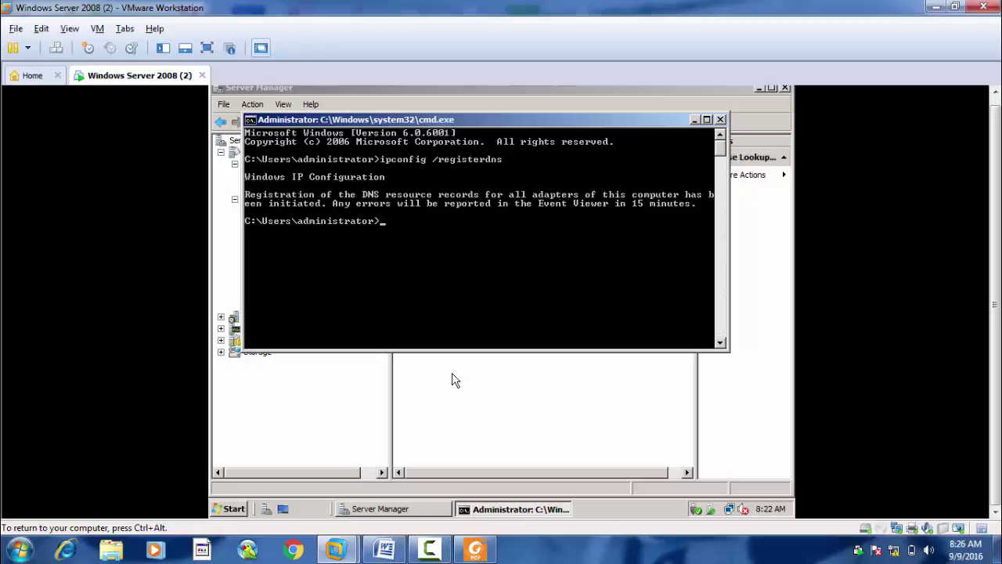
Clear the console, examine the full IP configuration with ipconfig /all, and close the Command Prompt.
type("cls")
key("Return")
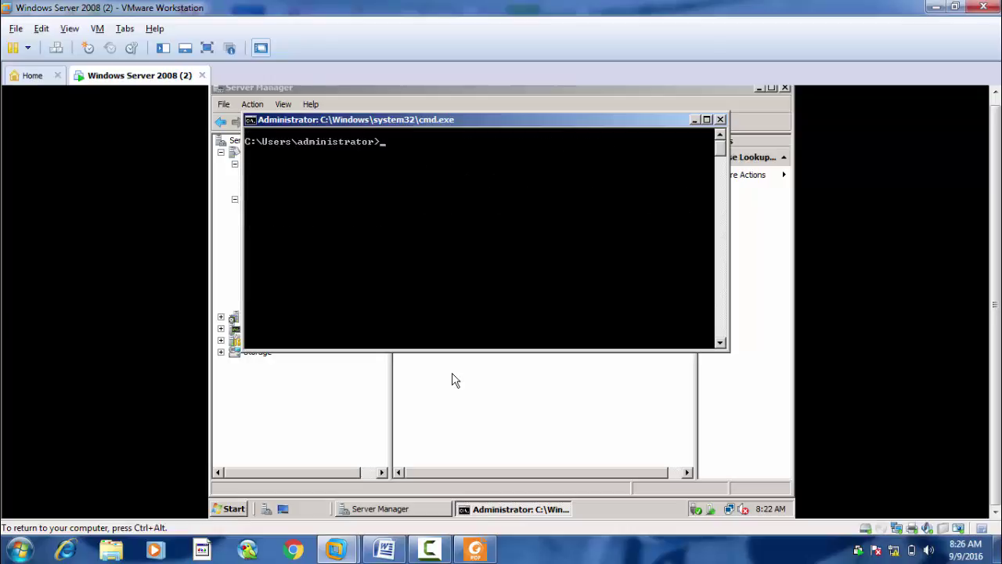
type("ipconfig /all")
key("Return")
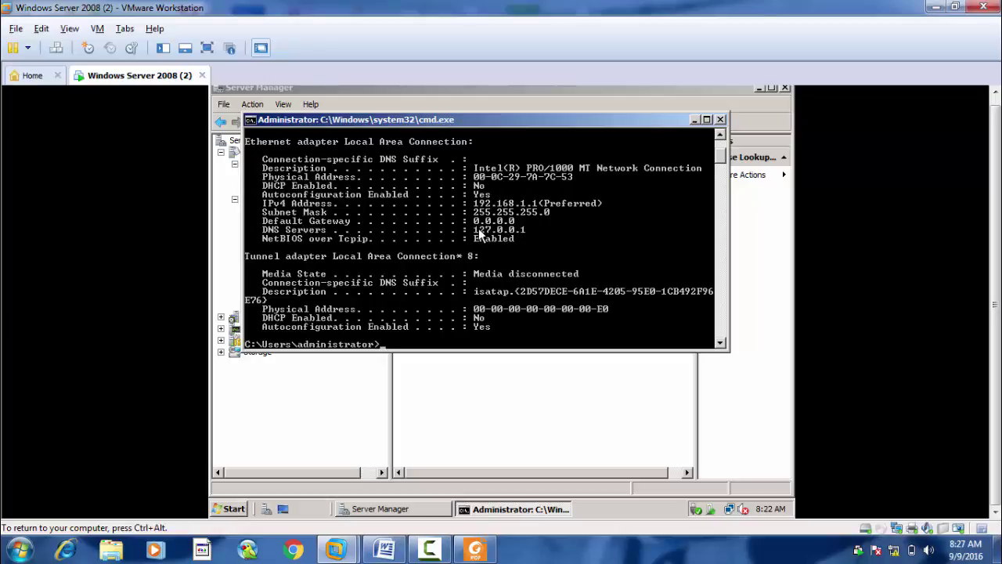
left_click(720, 119)
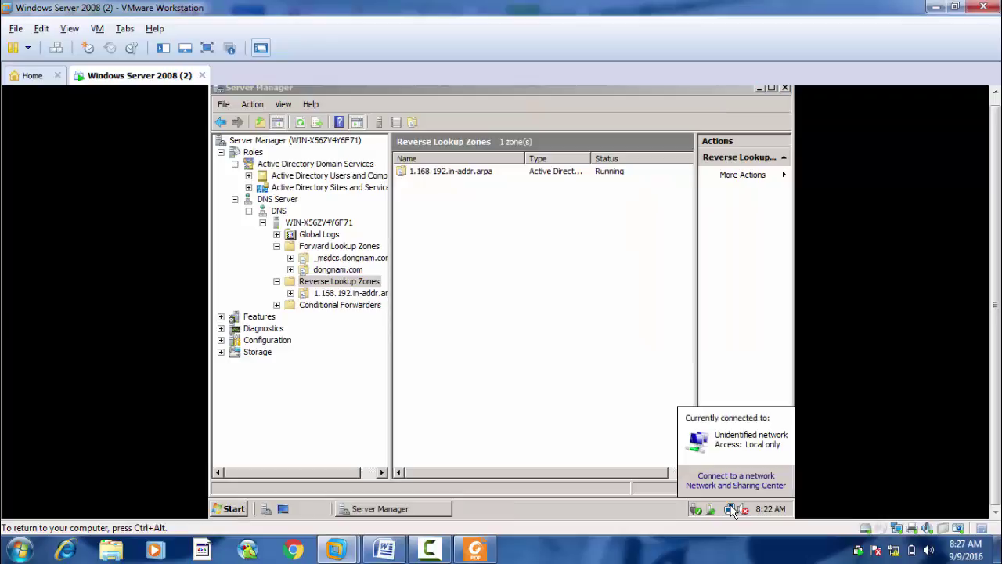
Open the Internet Protocol Version 4 properties of the Local Area Connection.
right_click(734, 511)
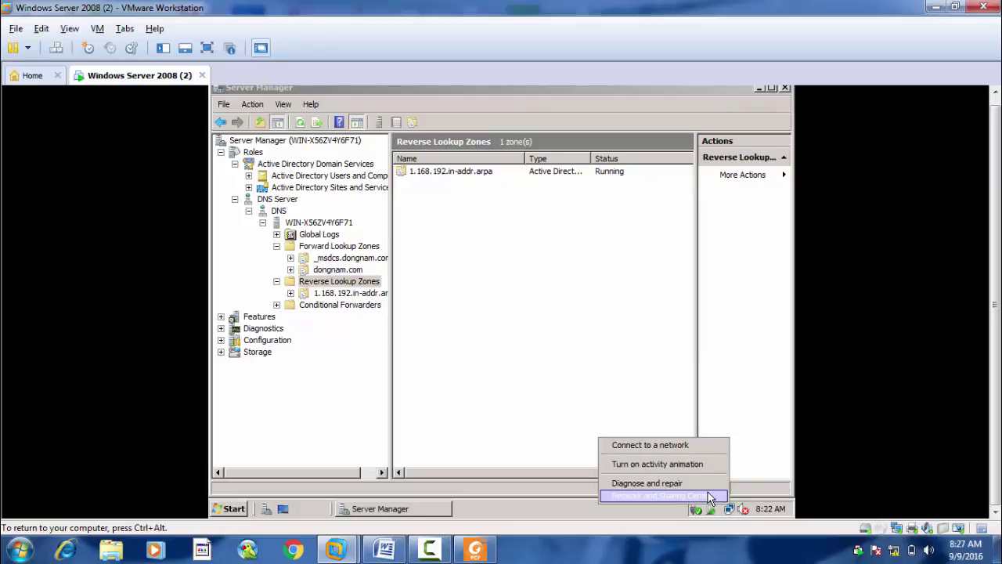
left_click(709, 496)
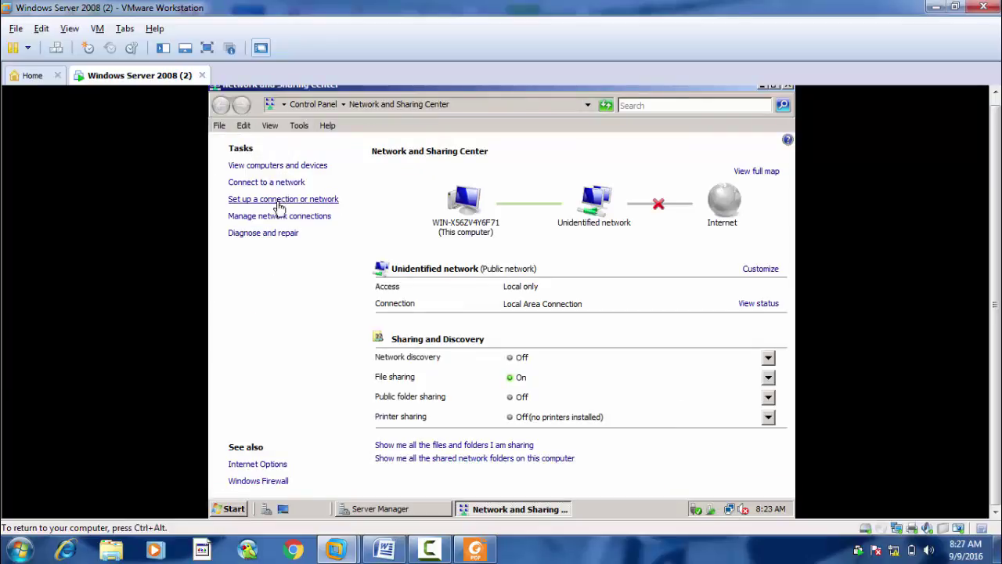
left_click(295, 220)
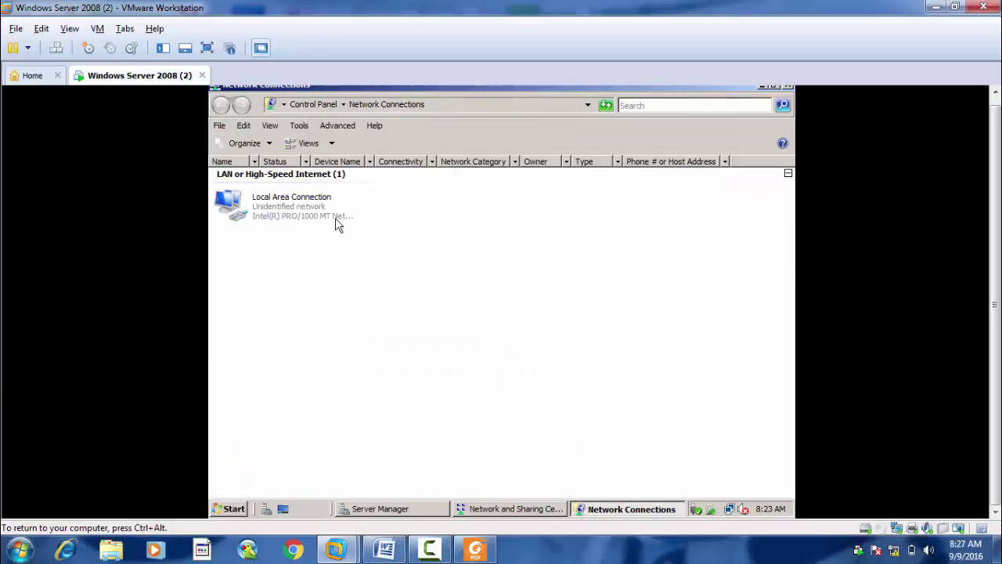
right_click(305, 212)
left_click(356, 323)
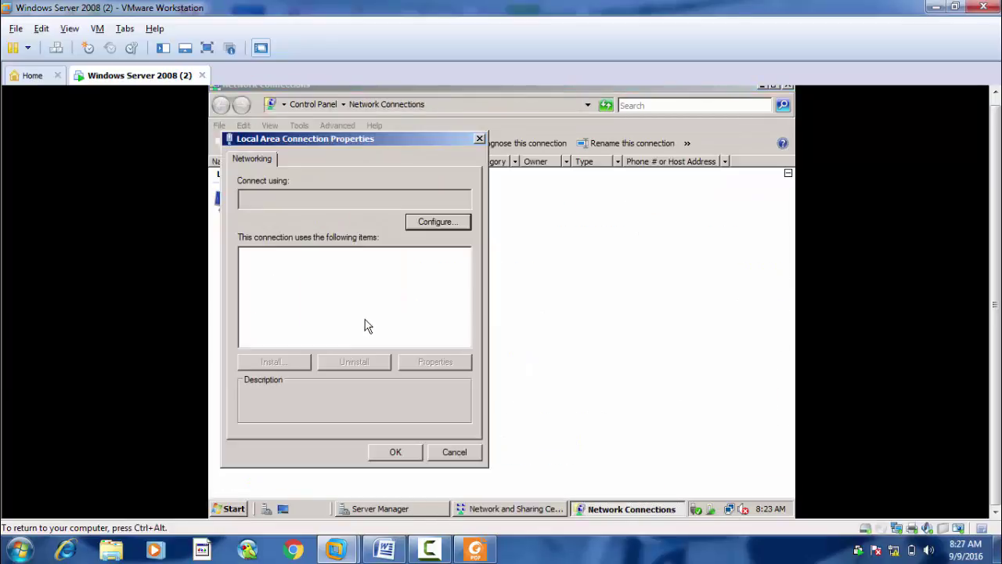
double_click(389, 305)
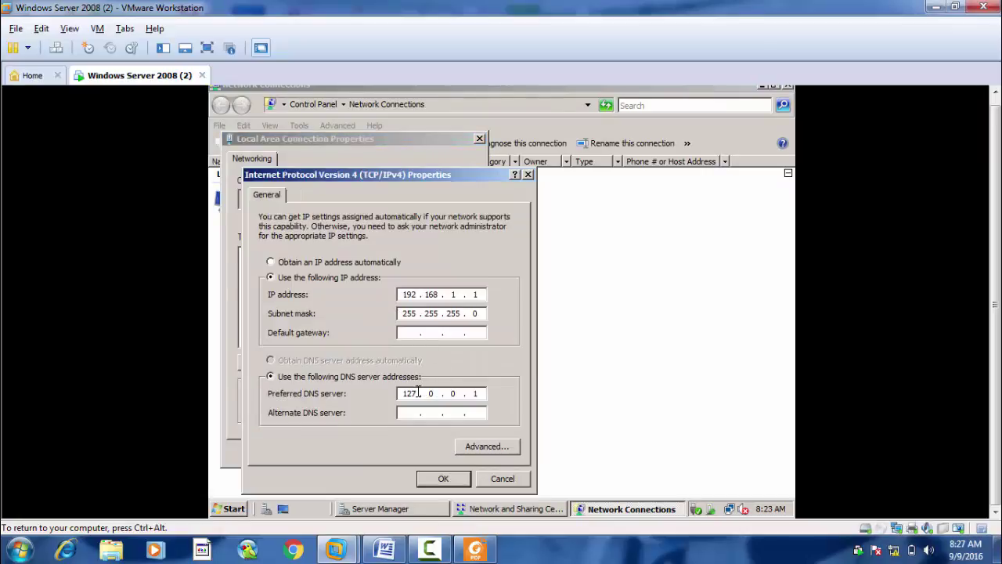
Set both the preferred DNS server and the default gateway to 192.168.1.1 and save the connection's properties.
left_click_drag(418, 393, 389, 392)
type("192.168.1")
left_click(411, 334)
type("1921681.1")
left_click(443, 479)
left_click(406, 454)
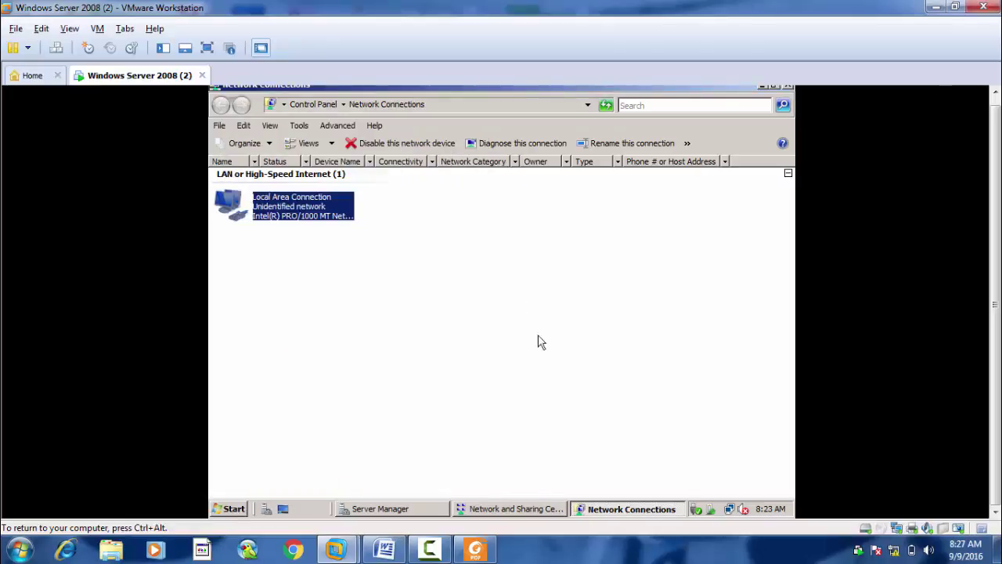
Refresh the network connections, and close Network Connections and Network and Sharing Center.
right_click(509, 235)
left_click(559, 292)
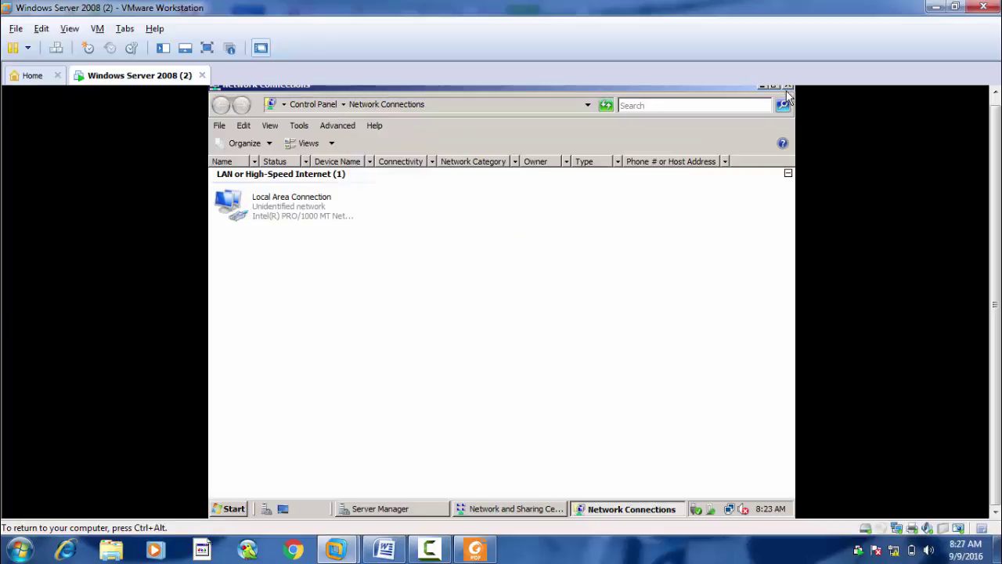
left_click(788, 87)
left_click(788, 88)
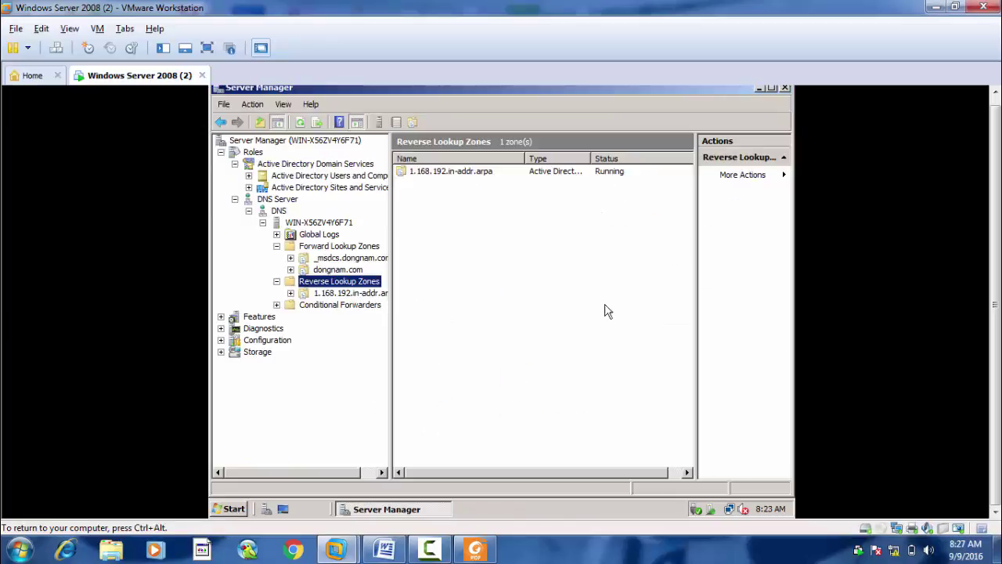
Open a Command Prompt on the server and display the full IP configuration with ipconfig /all.
left_click(233, 510)
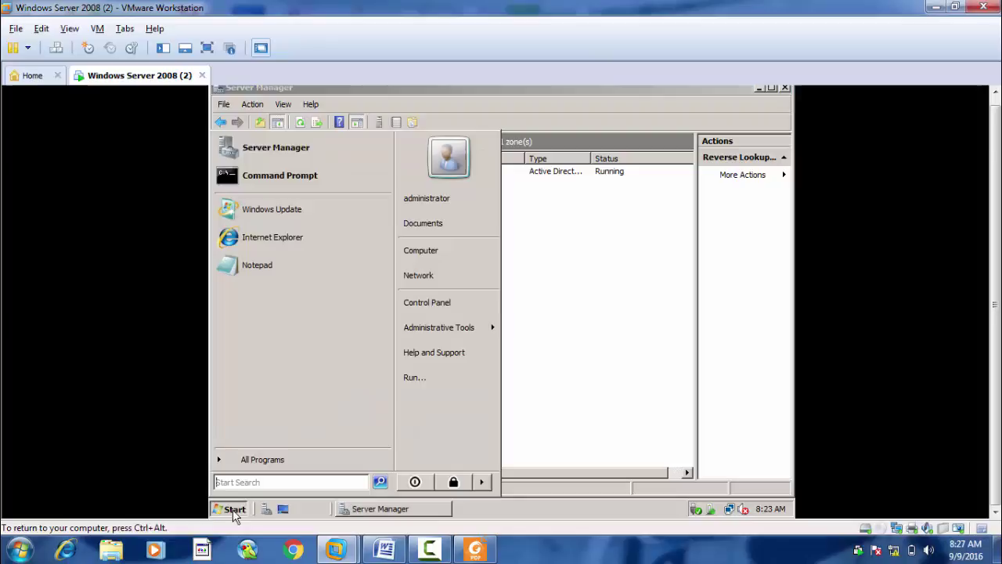
left_click(427, 380)
key("Return")
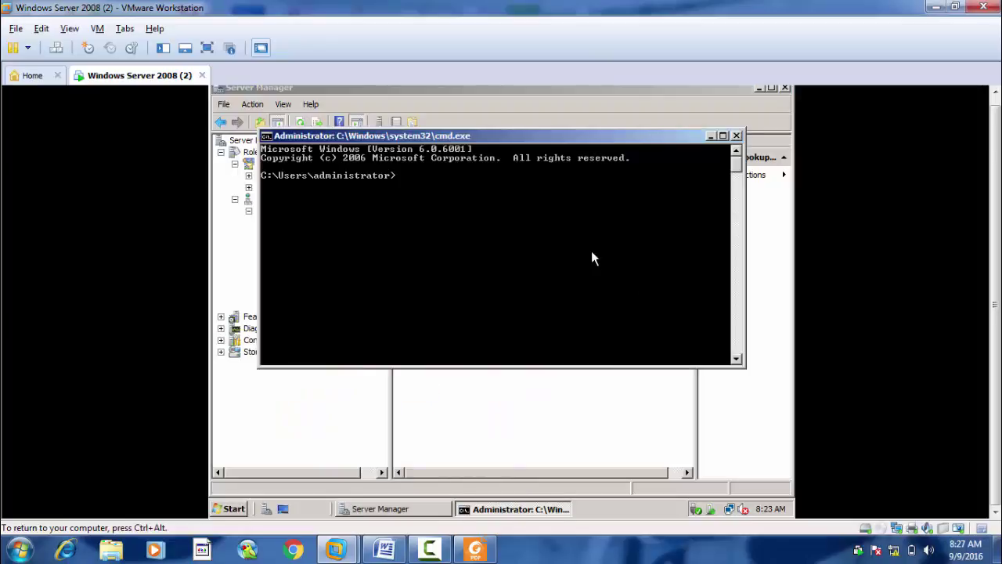
type("ipconfig /all")
key("Return")
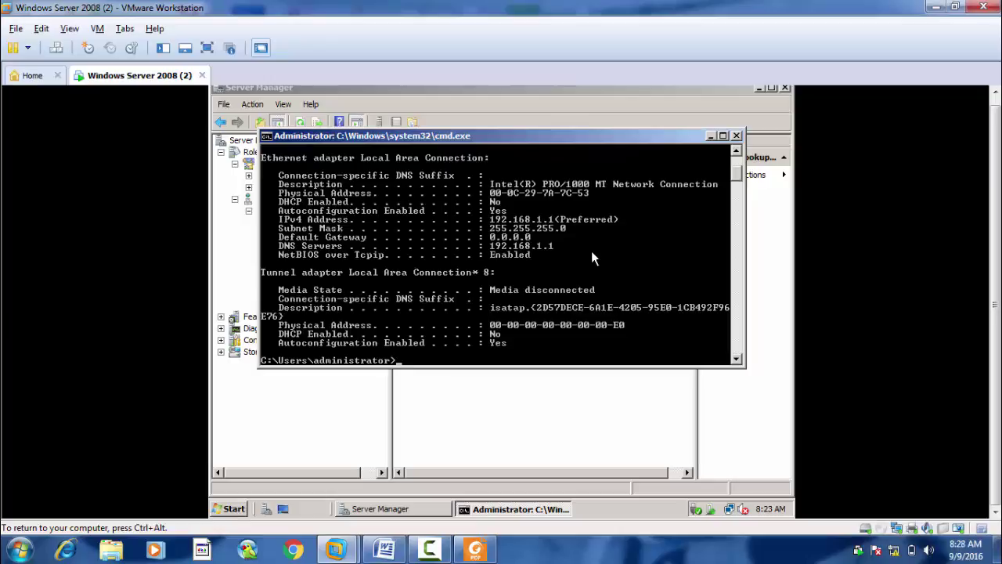
Clear the console with cls and start an interactive nslookup session.
type("cl")
type("s")
key("Return")
type("c")
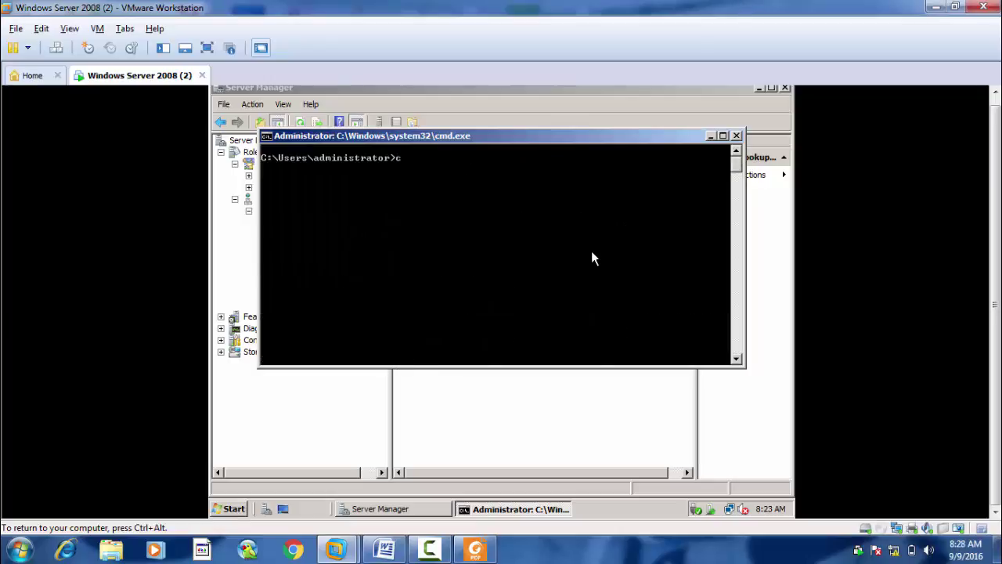
key("BackSpace")
type("nslookup")
key("Return")
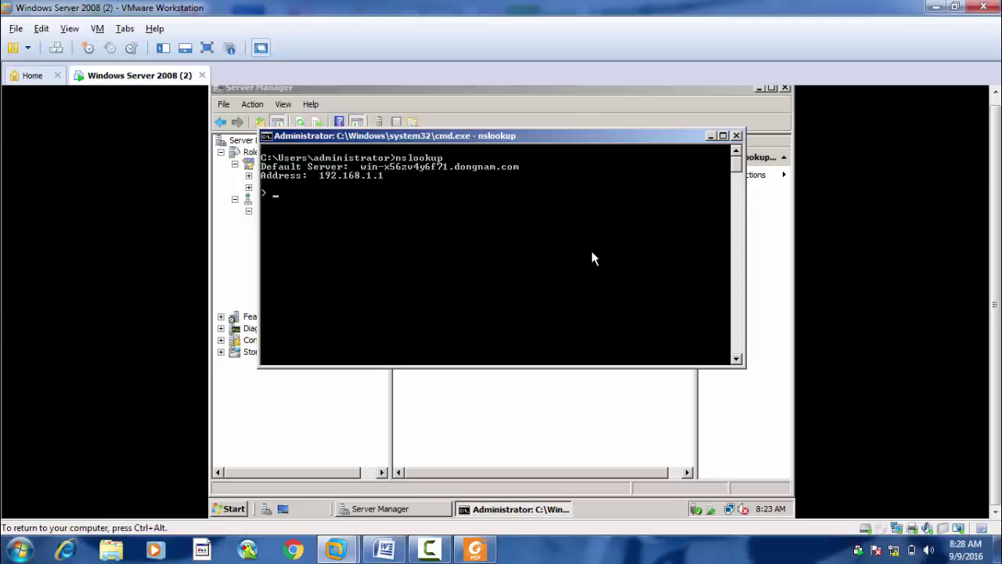
Test forward and reverse name resolution in nslookup by querying dongnam.com and 192.168.1.1.
type("dongnam.com")
key("Return")
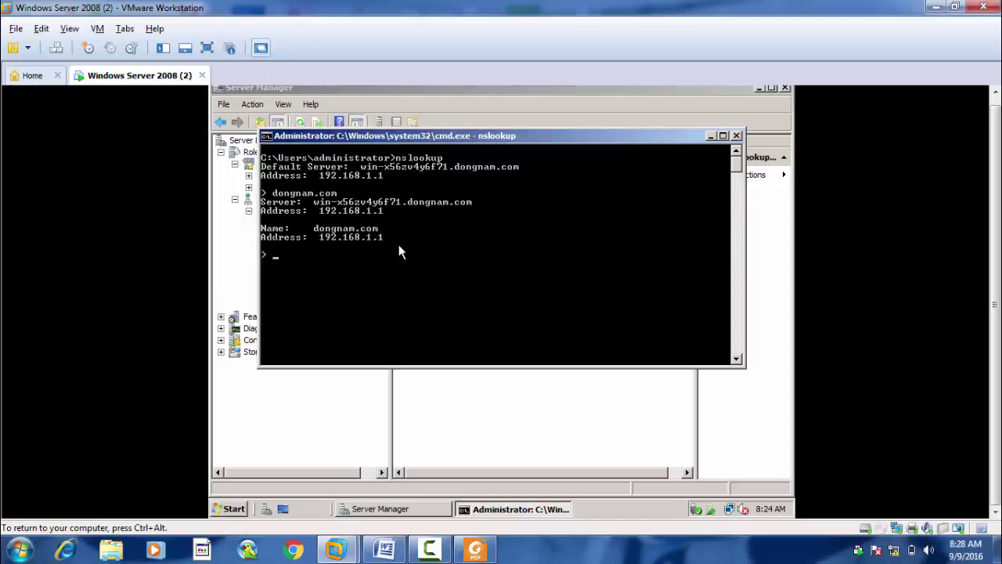
type("192.168.1.1")
key("Return")
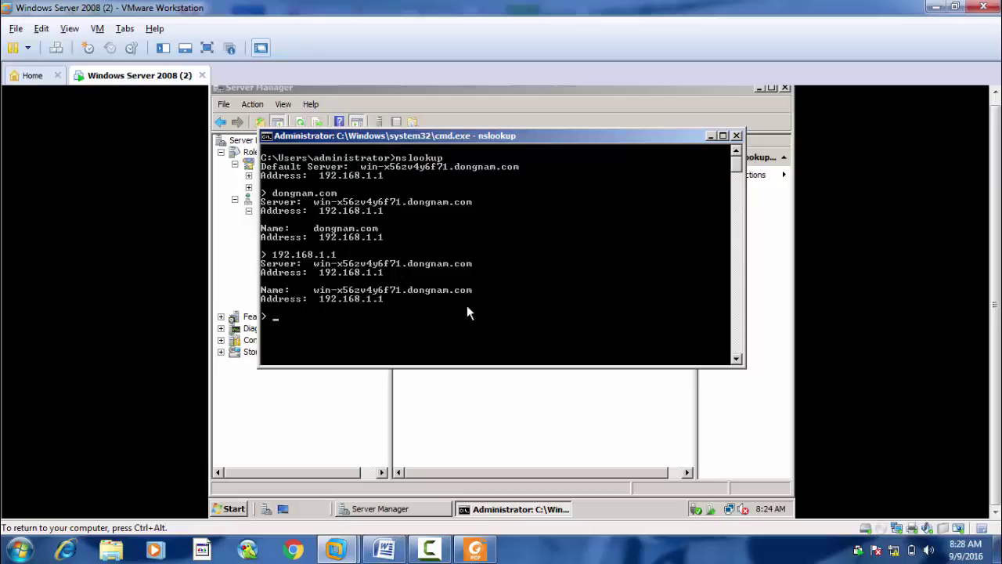
Exit the nslookup session and close the Command Prompt.
type("exit")
key("Return")
type("exi")
key("Return")
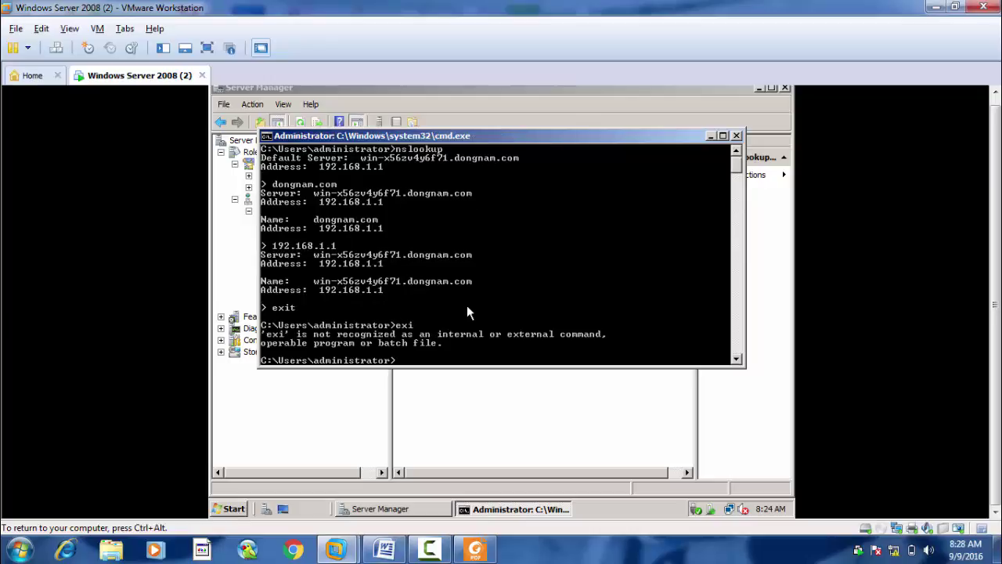
type("exit")
key("Return")
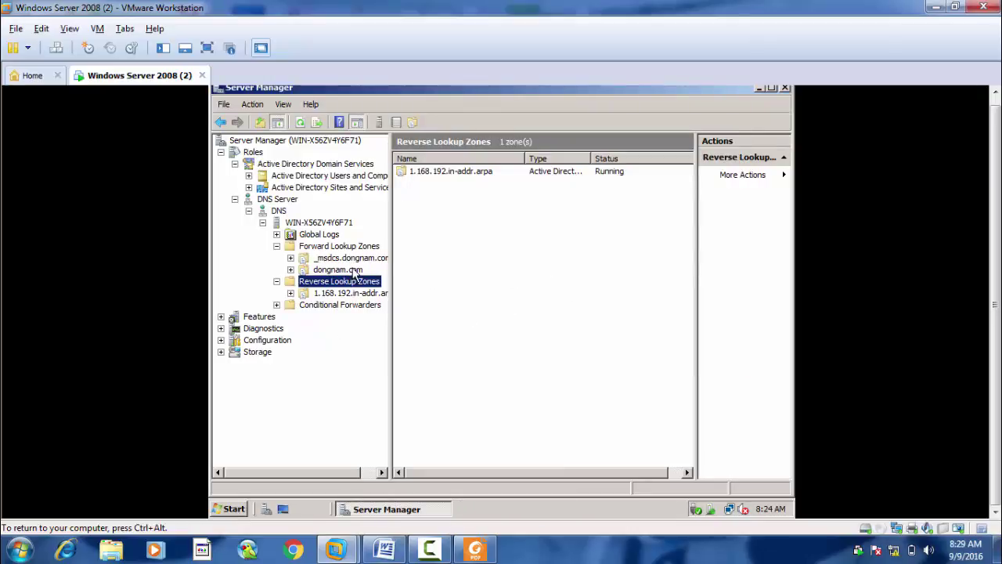
Examine the DNS records in the dongnam.com forward zone and the 1.168.192.in-addr.arpa reverse zone.
left_click(351, 271)
left_click(359, 293)
left_click(337, 270)
left_click(360, 293)
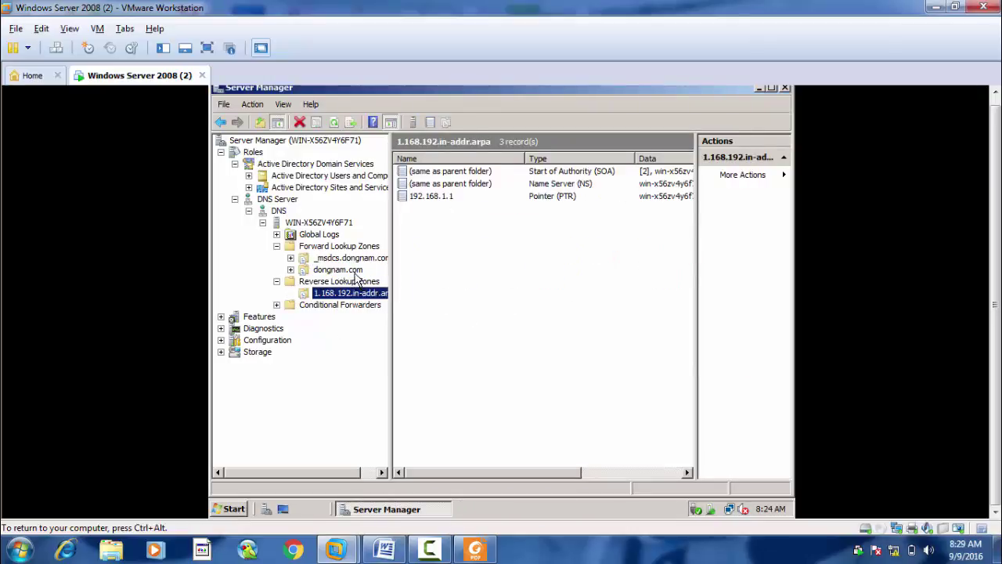
left_click(352, 272)
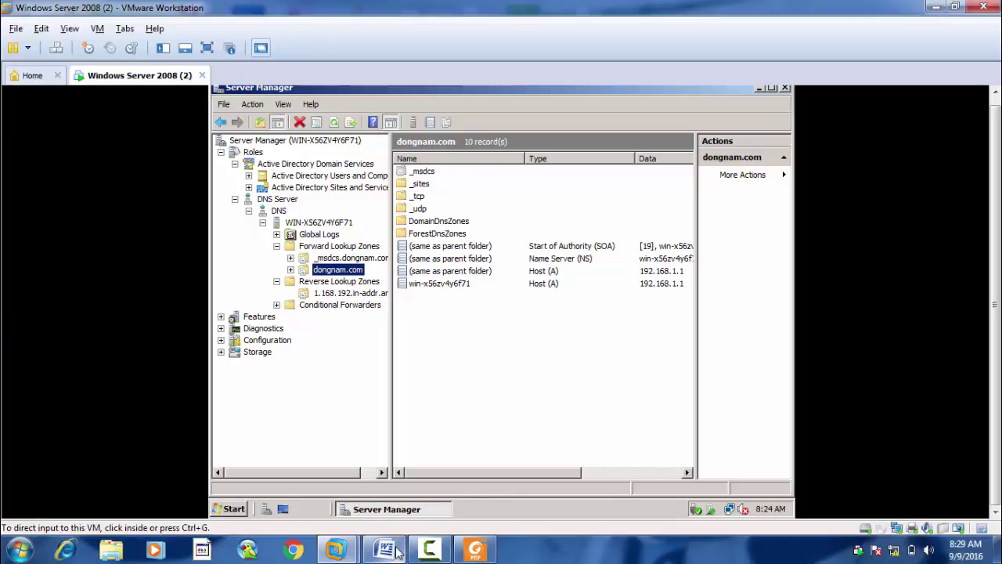
Switch to the Word document Chuan bi thuc hanh.rtf containing the Lab 01 instructions.
mouse_move(397, 552)
left_click(408, 484)
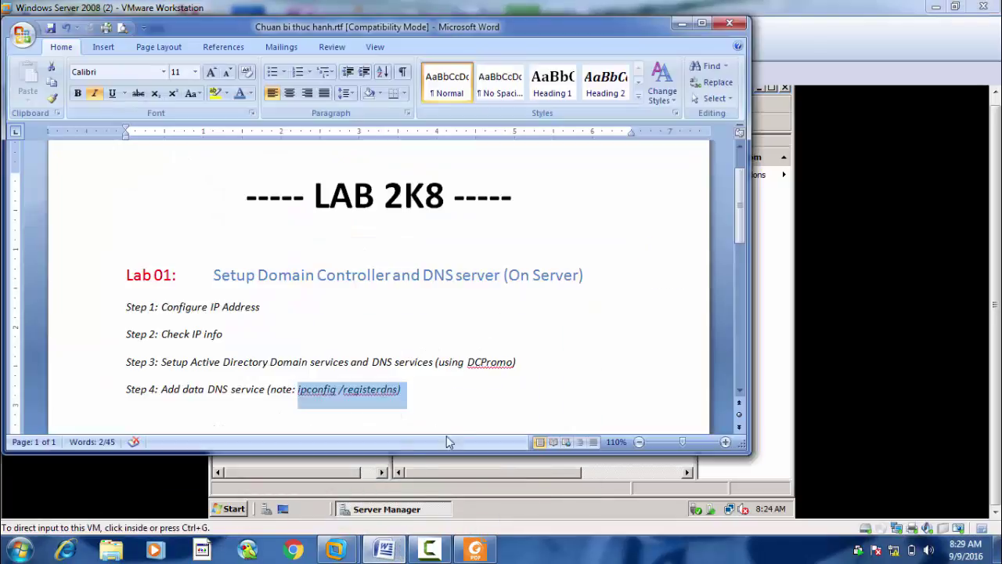